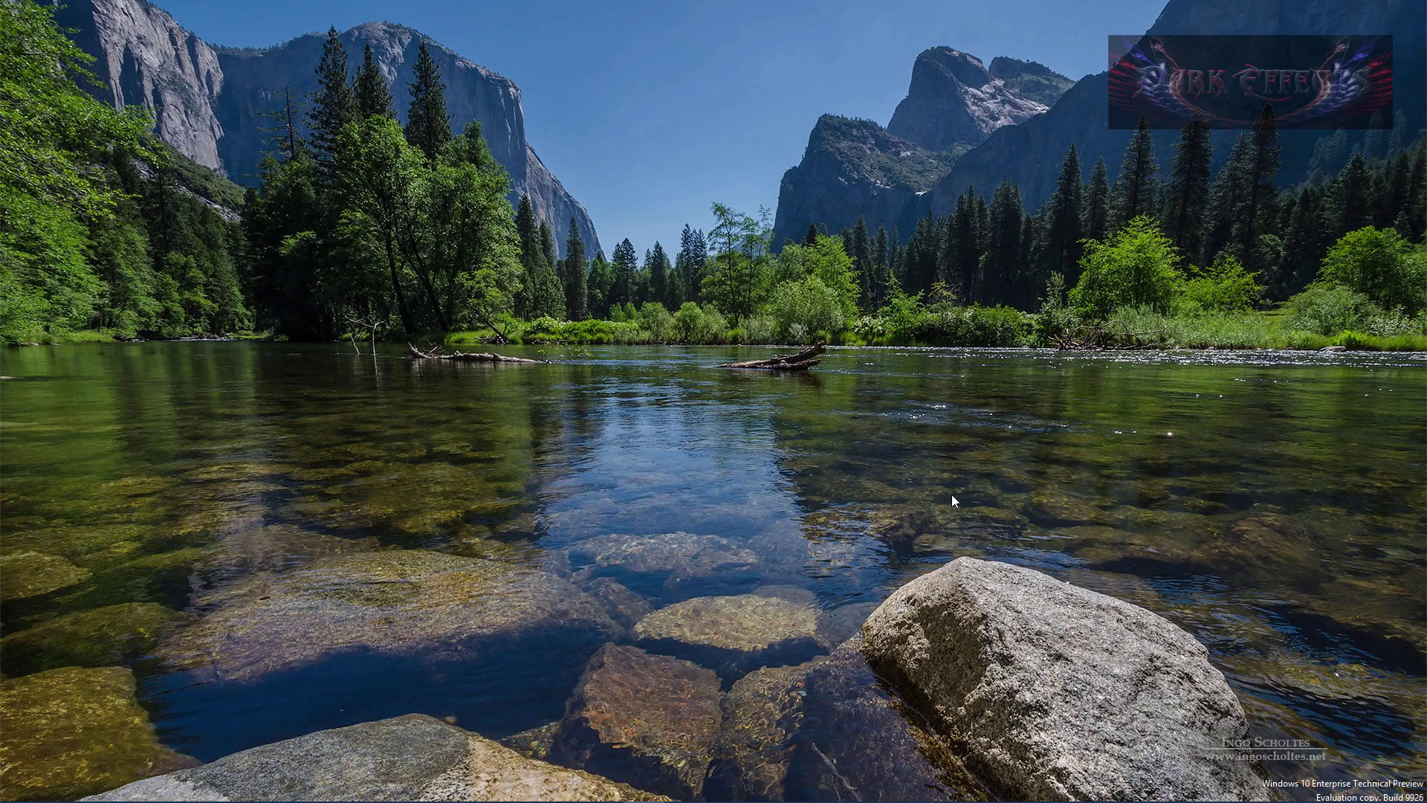
- Open Taskbar and Start Menu Properties from the taskbar and centre its window
{"action": "left_click", "coordinate": [18, 787]}
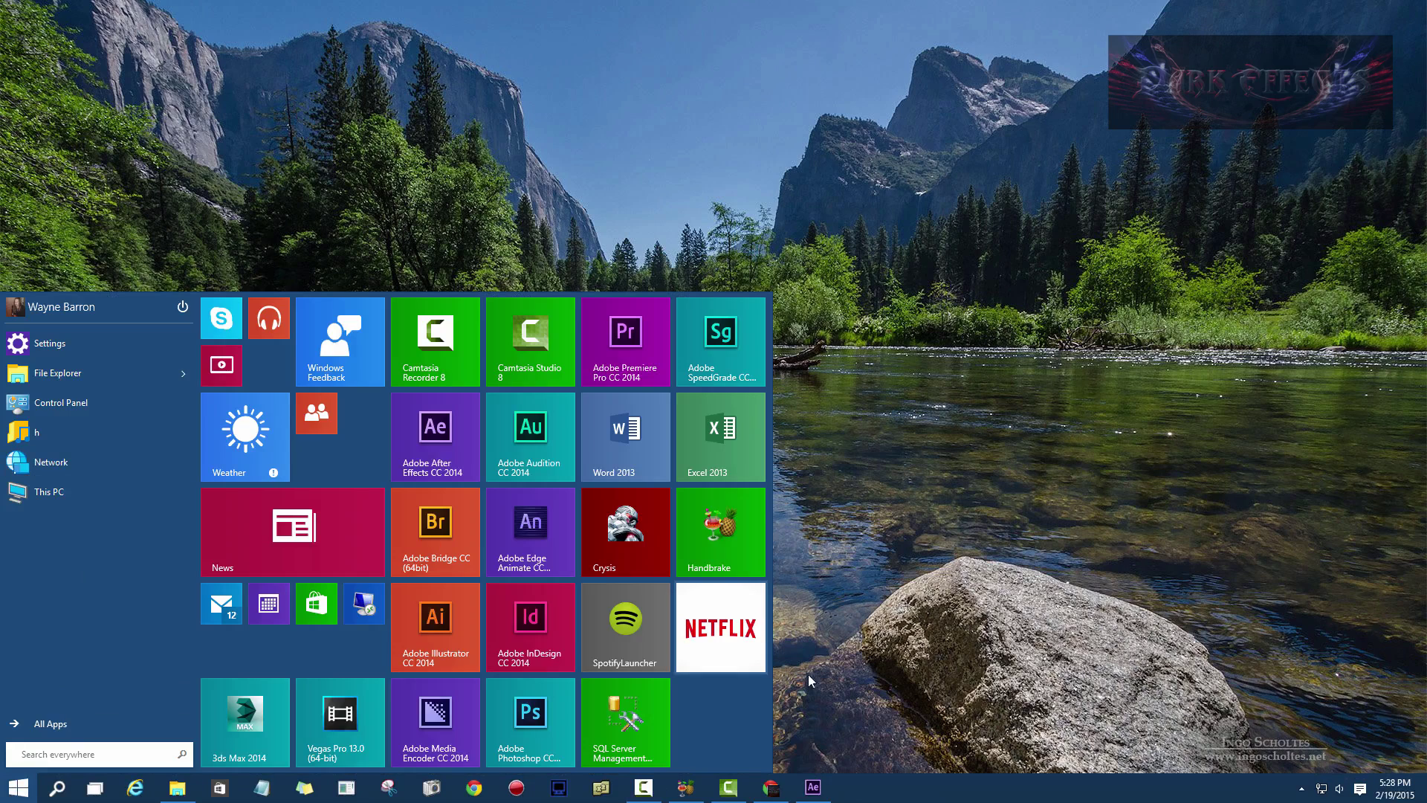
{"action": "right_click", "coordinate": [887, 786]}
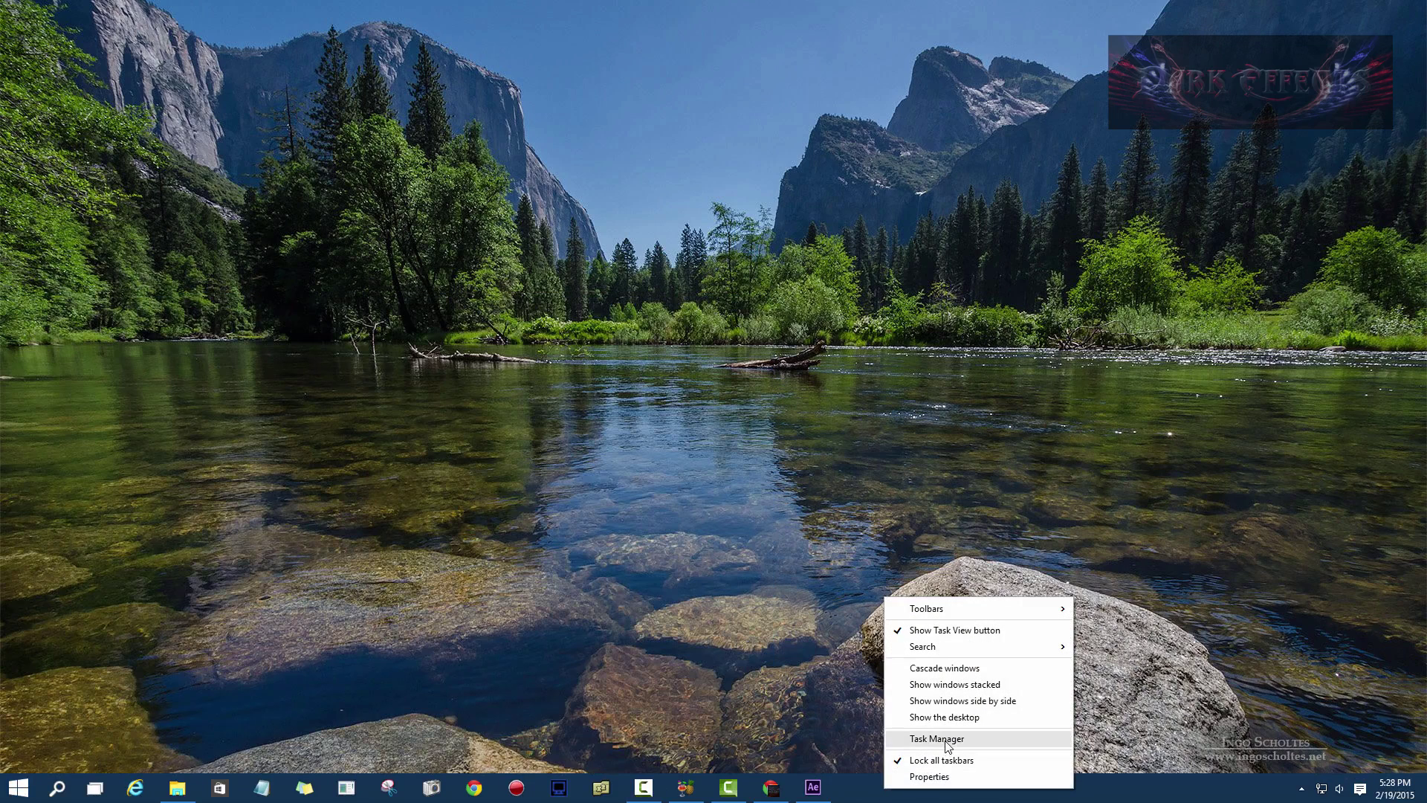
{"action": "left_click", "coordinate": [938, 776]}
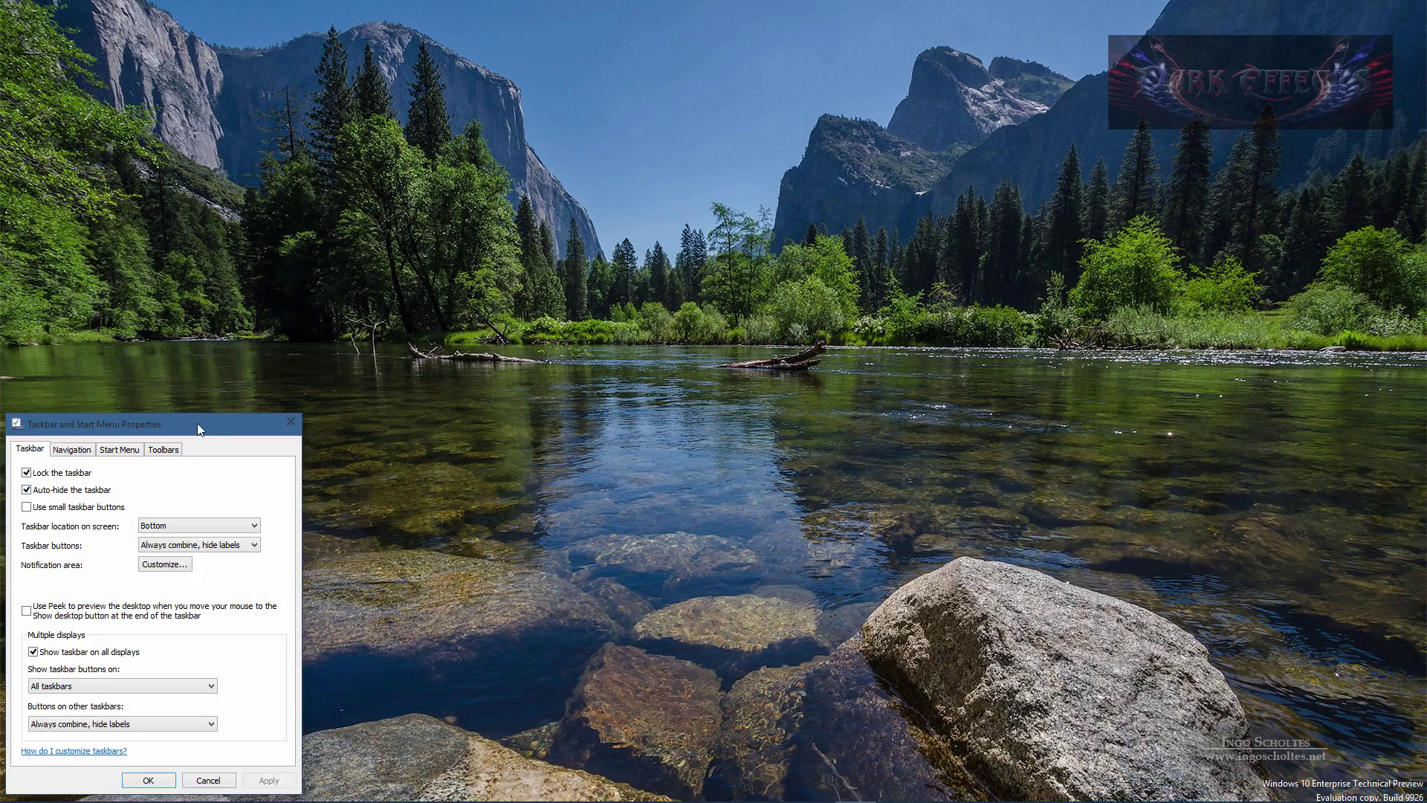
{"action": "left_click_drag", "start_coordinate": [197, 422], "coordinate": [479, 286]}
- Review the Start Menu tab's Customize options, then close both dialogs with OK
{"action": "left_click", "coordinate": [401, 313]}
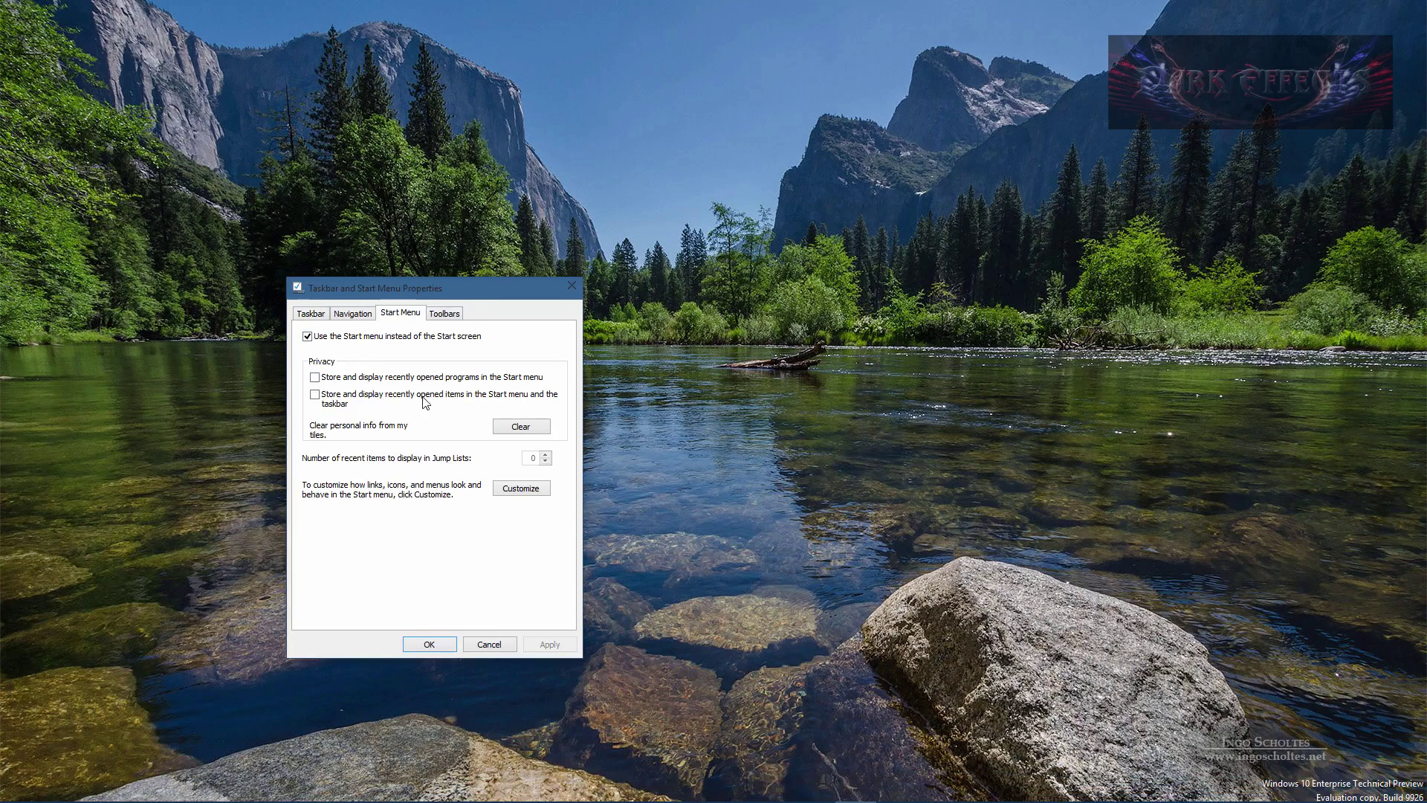
{"action": "left_click", "coordinate": [521, 489]}
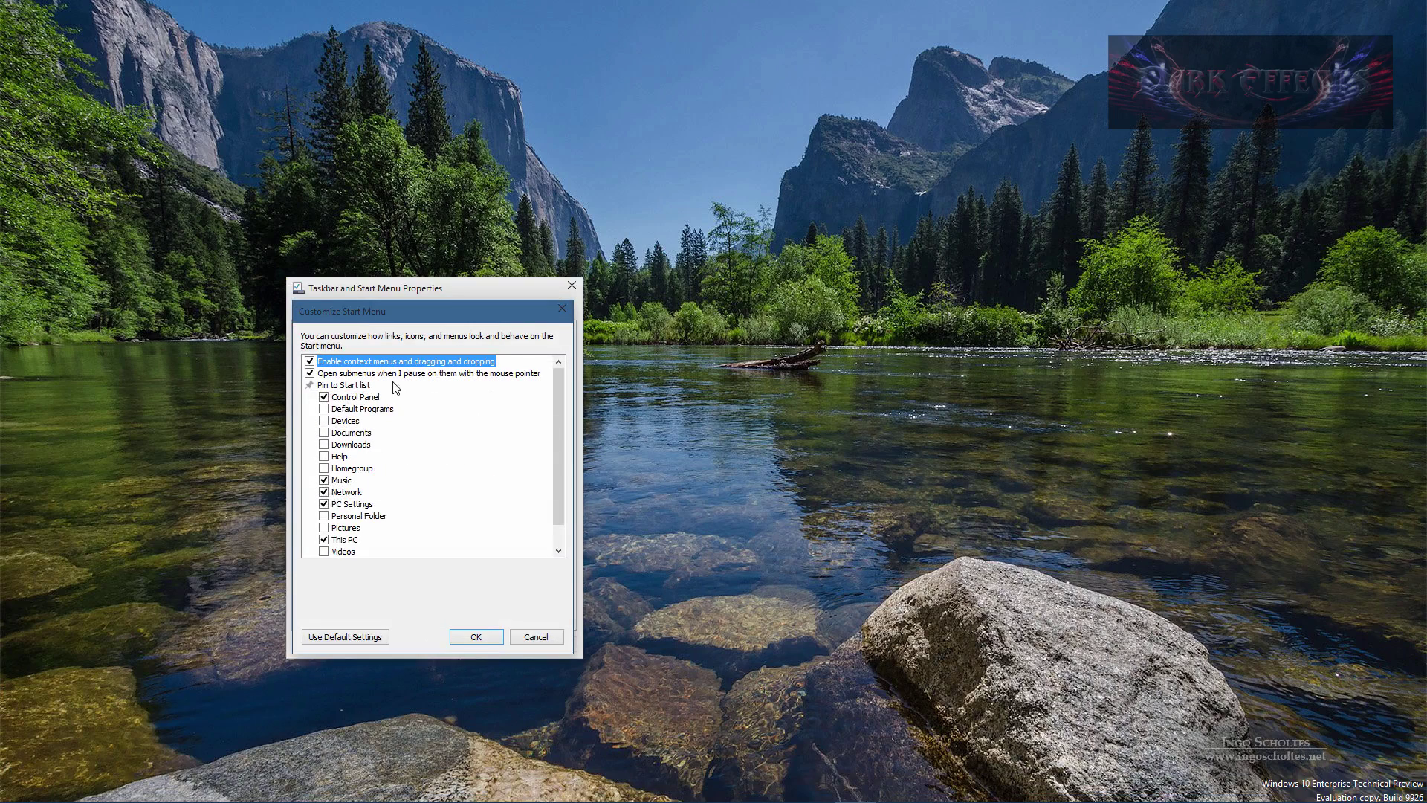
{"action": "left_click", "coordinate": [529, 635]}
{"action": "left_click", "coordinate": [489, 643]}
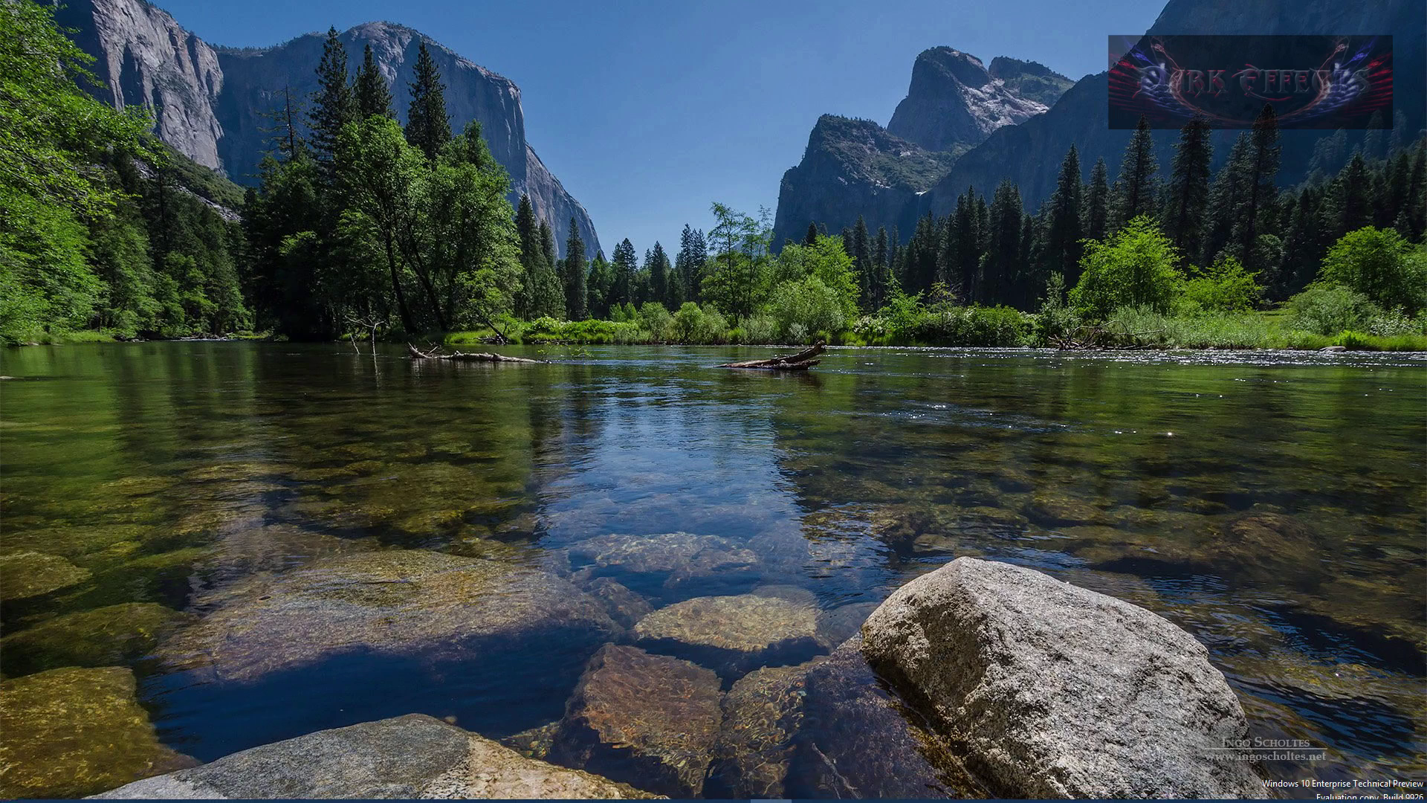
- Open Network from the Start menu and browse into CARRZ-SERVER's seven shared folders
{"action": "left_click", "coordinate": [19, 787]}
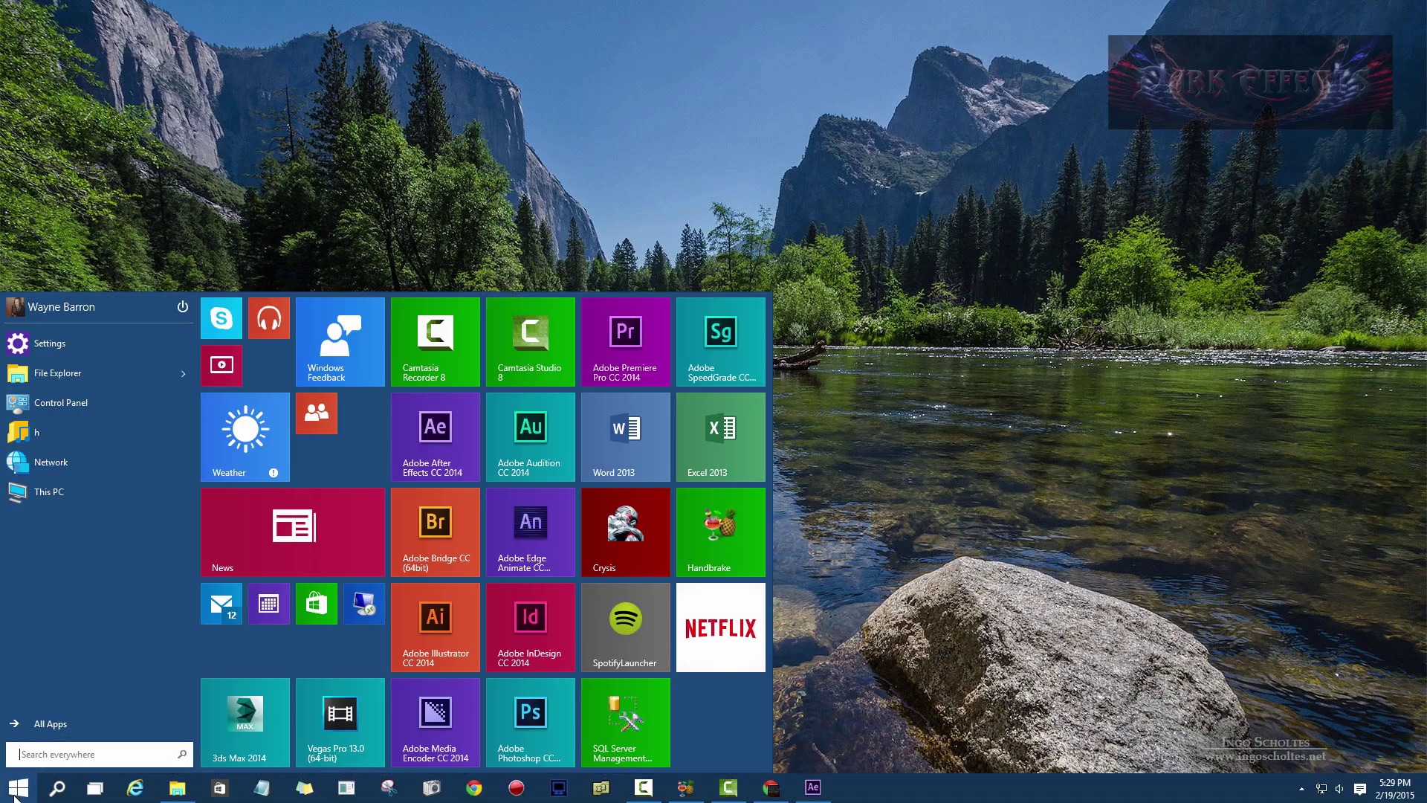
{"action": "left_click", "coordinate": [64, 465]}
{"action": "left_click_drag", "start_coordinate": [838, 235], "coordinate": [856, 218]}
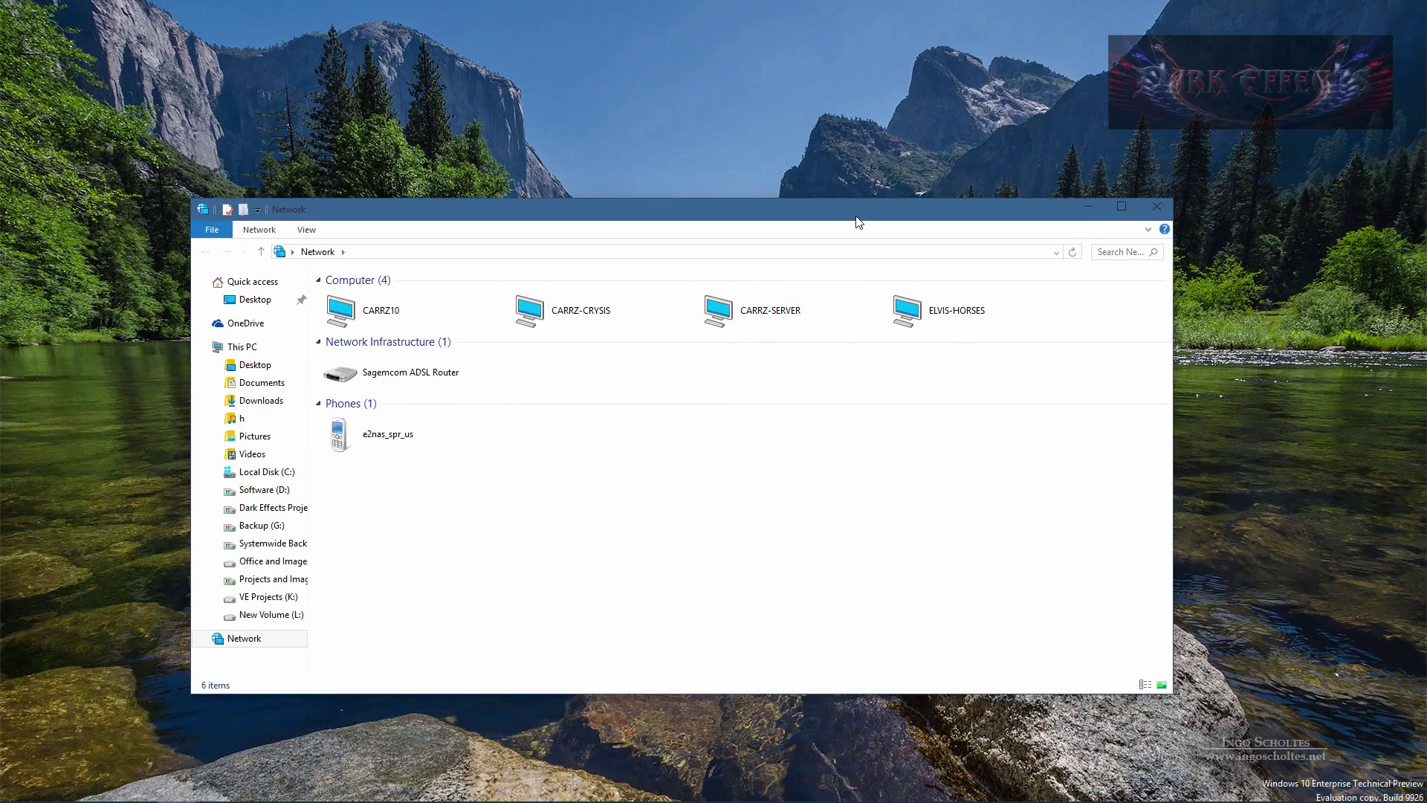
{"action": "double_click", "coordinate": [765, 320]}
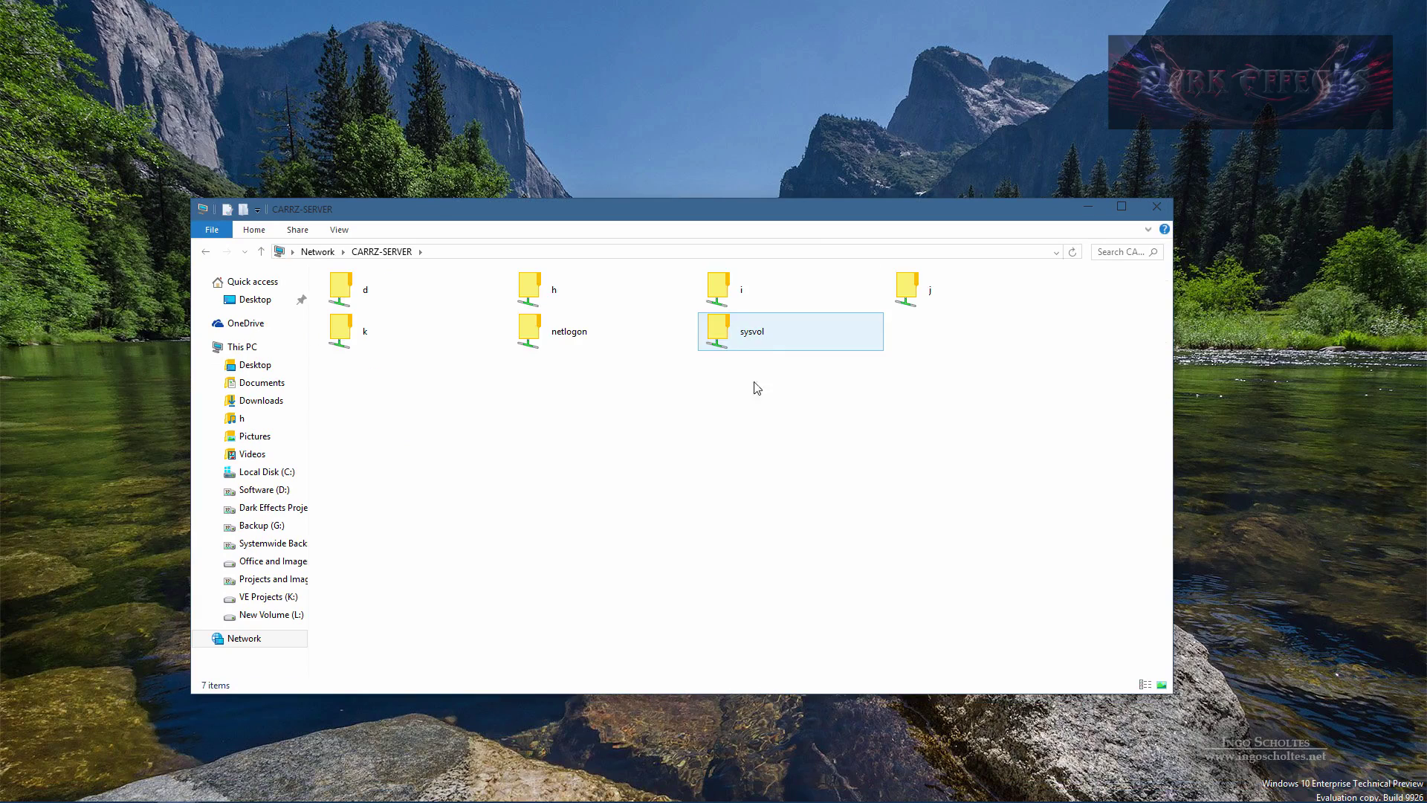
{"action": "left_click_drag", "start_coordinate": [682, 214], "coordinate": [717, 217]}
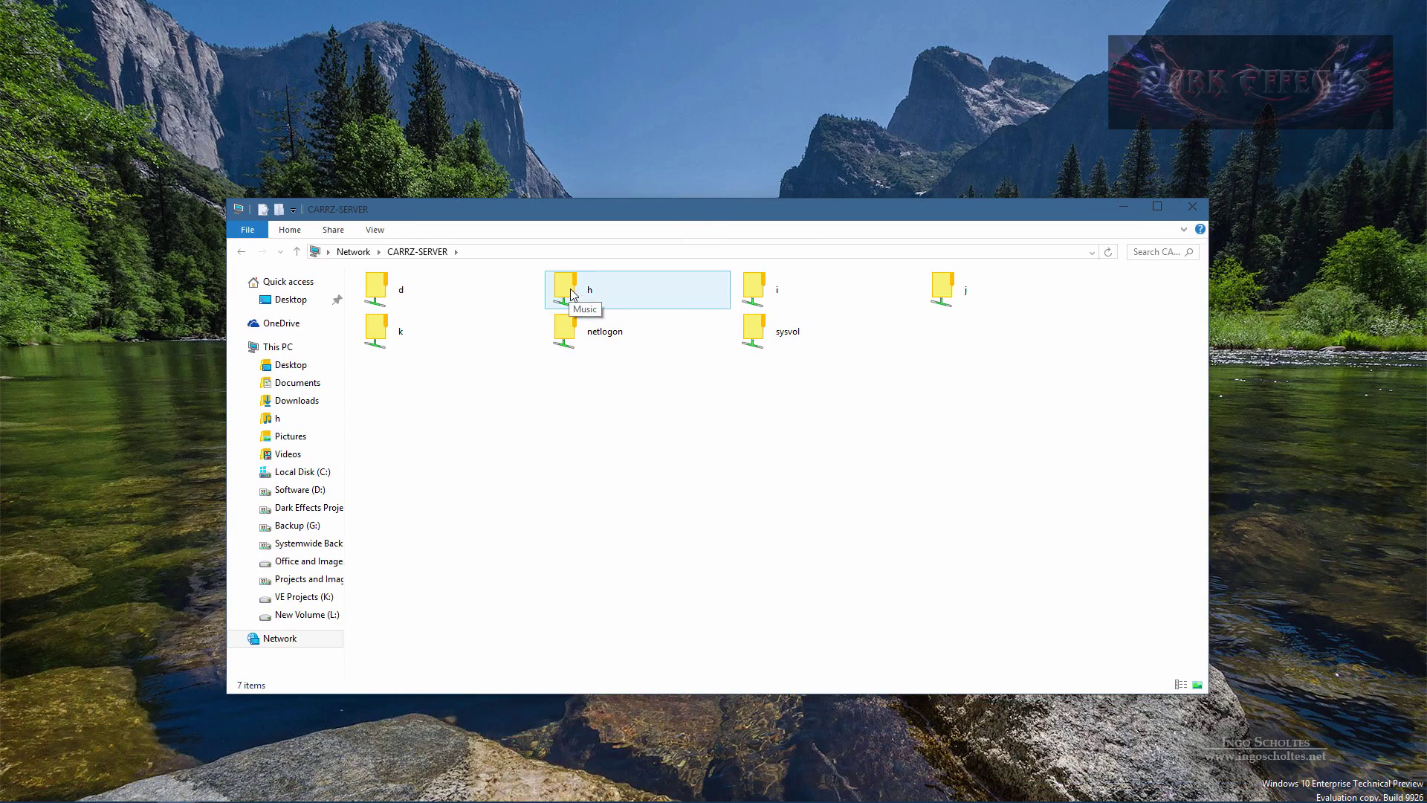
{"action": "left_click_drag", "start_coordinate": [631, 215], "coordinate": [651, 217]}
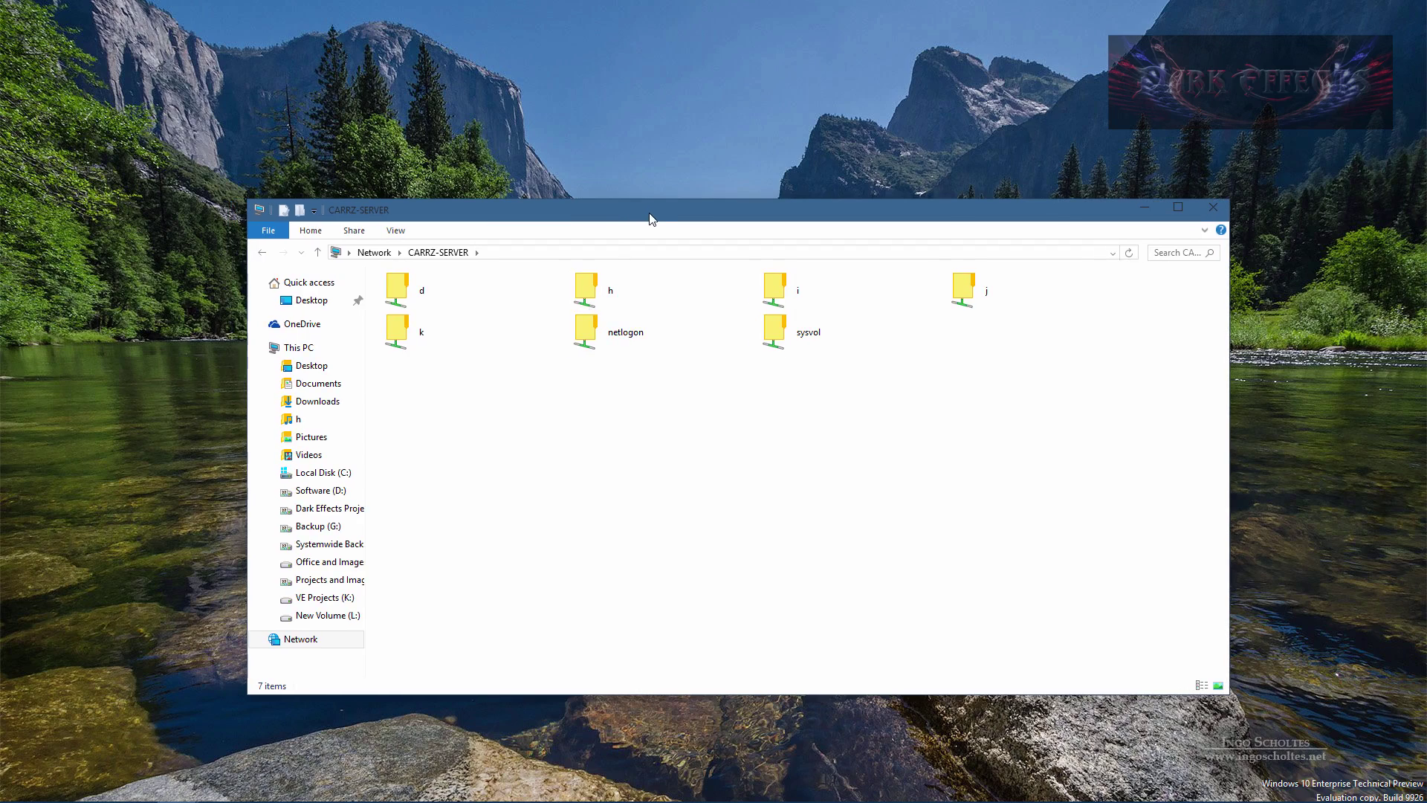
- Start mapping the h share as drive Z:, keeping reconnect at sign-in checked
{"action": "right_click", "coordinate": [595, 290]}
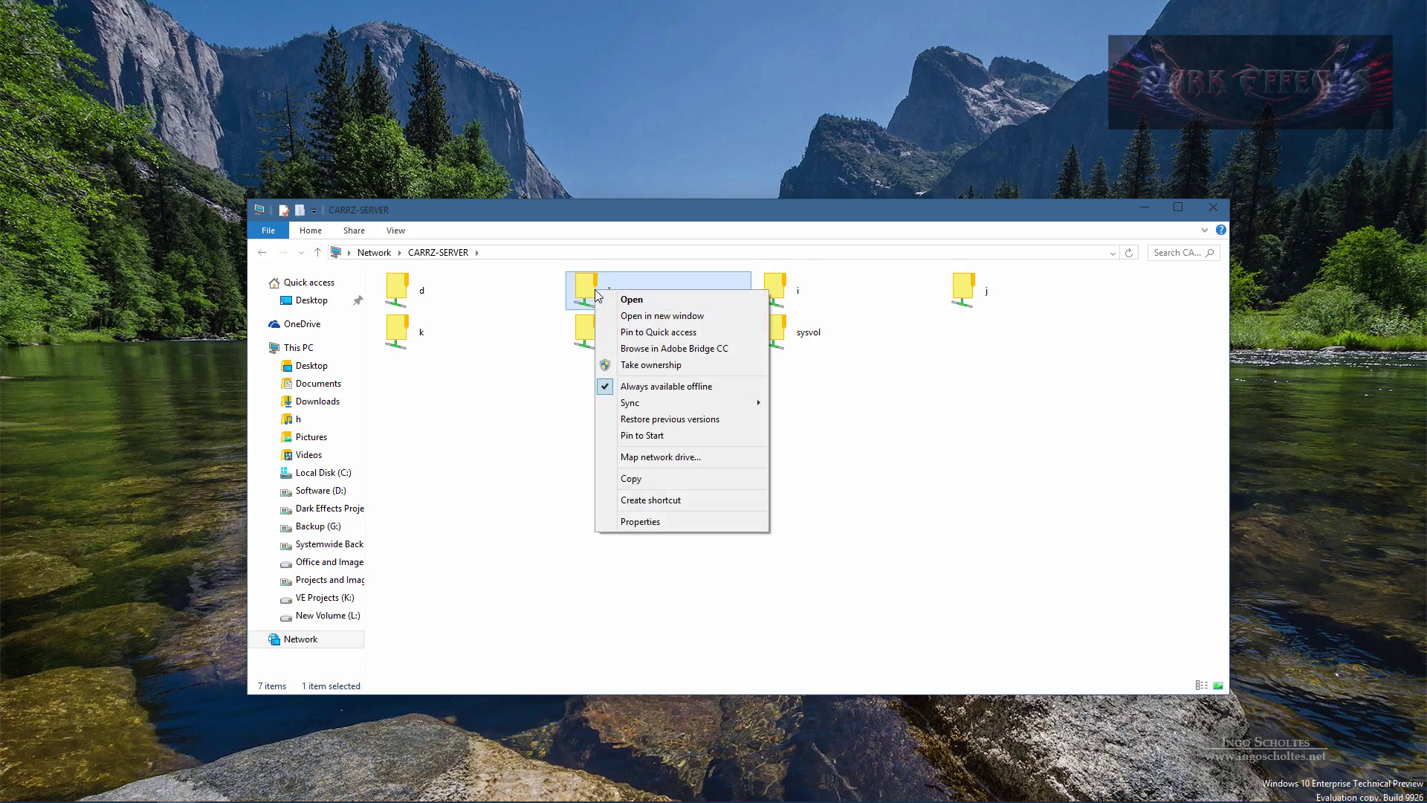
{"action": "left_click", "coordinate": [669, 459]}
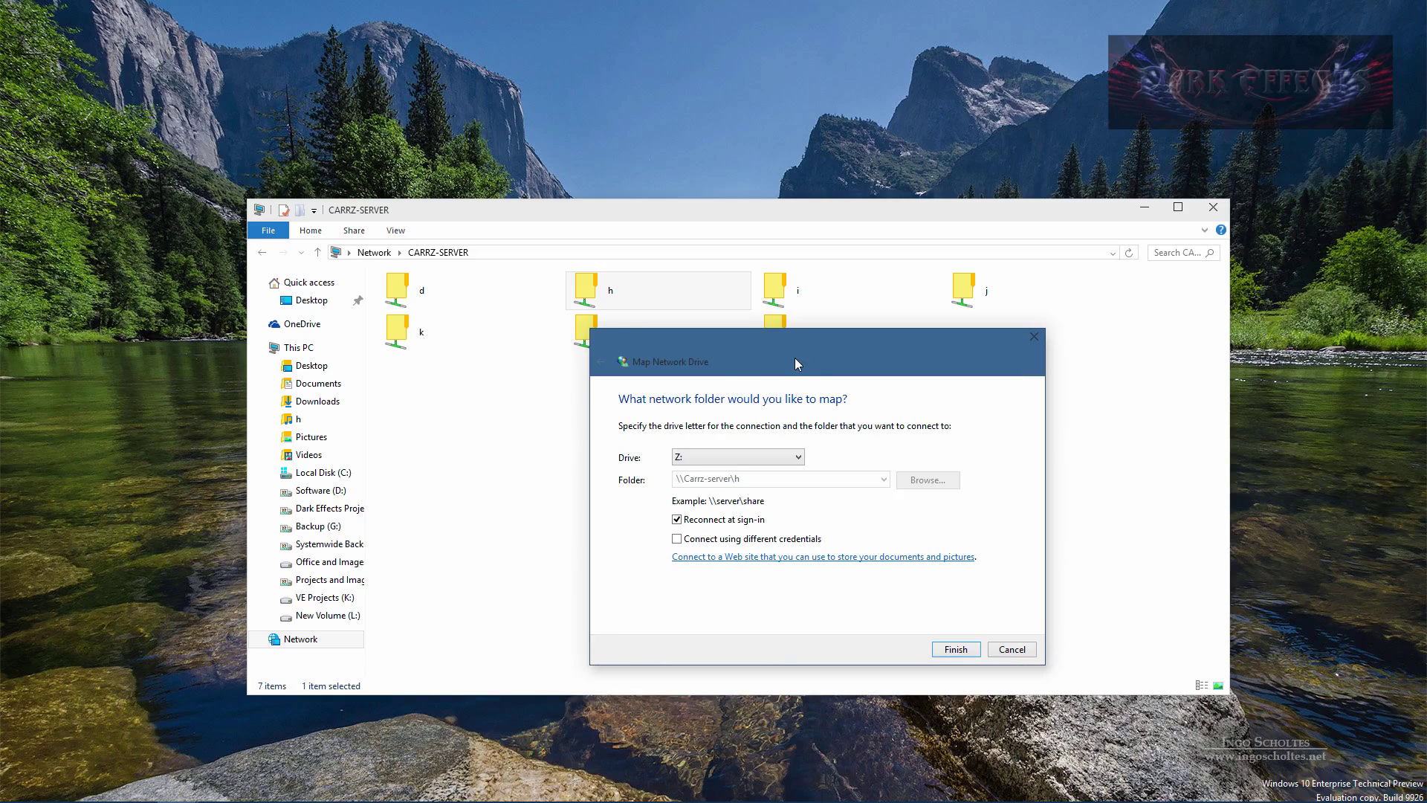
{"action": "left_click_drag", "start_coordinate": [795, 358], "coordinate": [728, 388]}
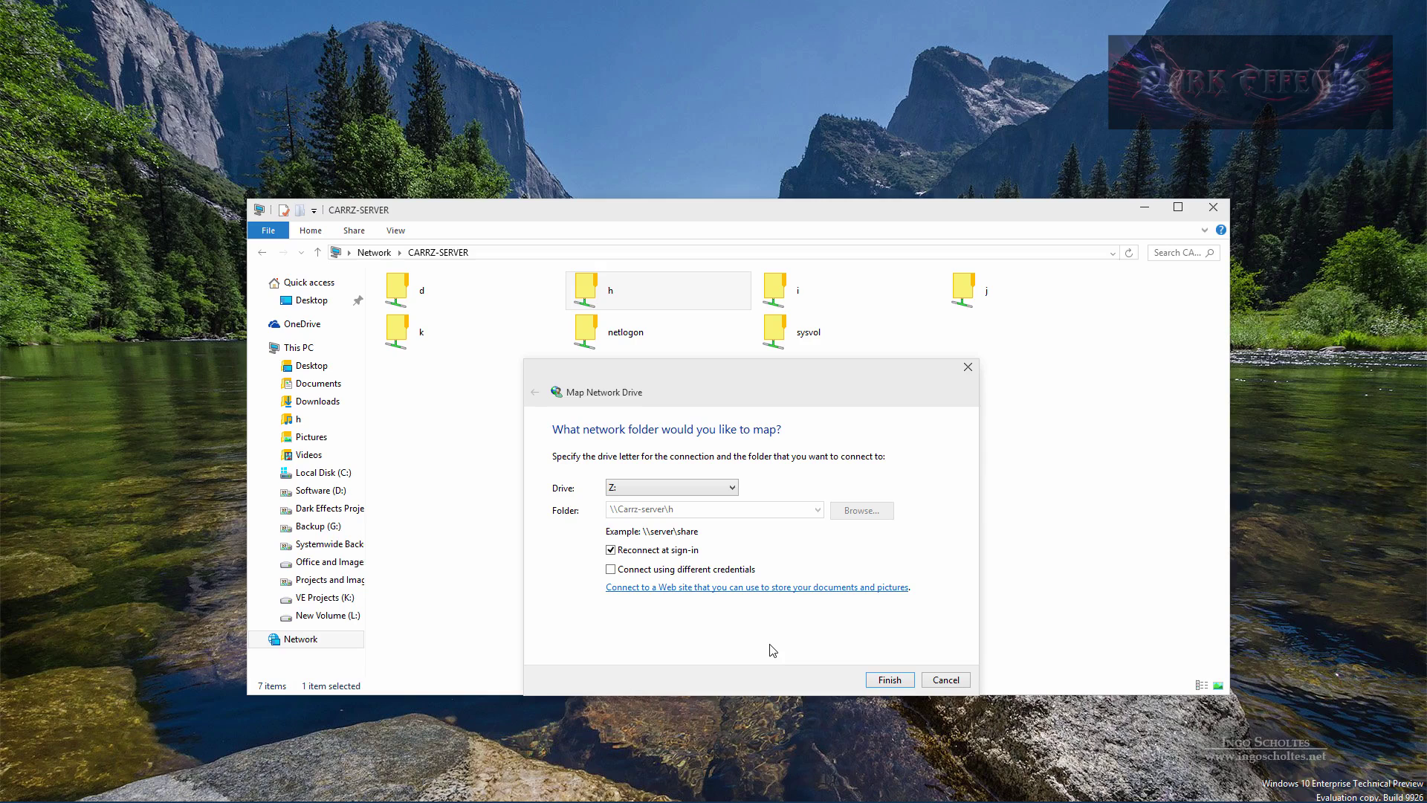
- Open This PC from Start, select Local Disk (C:), then close the This PC window
{"action": "mouse_move", "coordinate": [61, 798]}
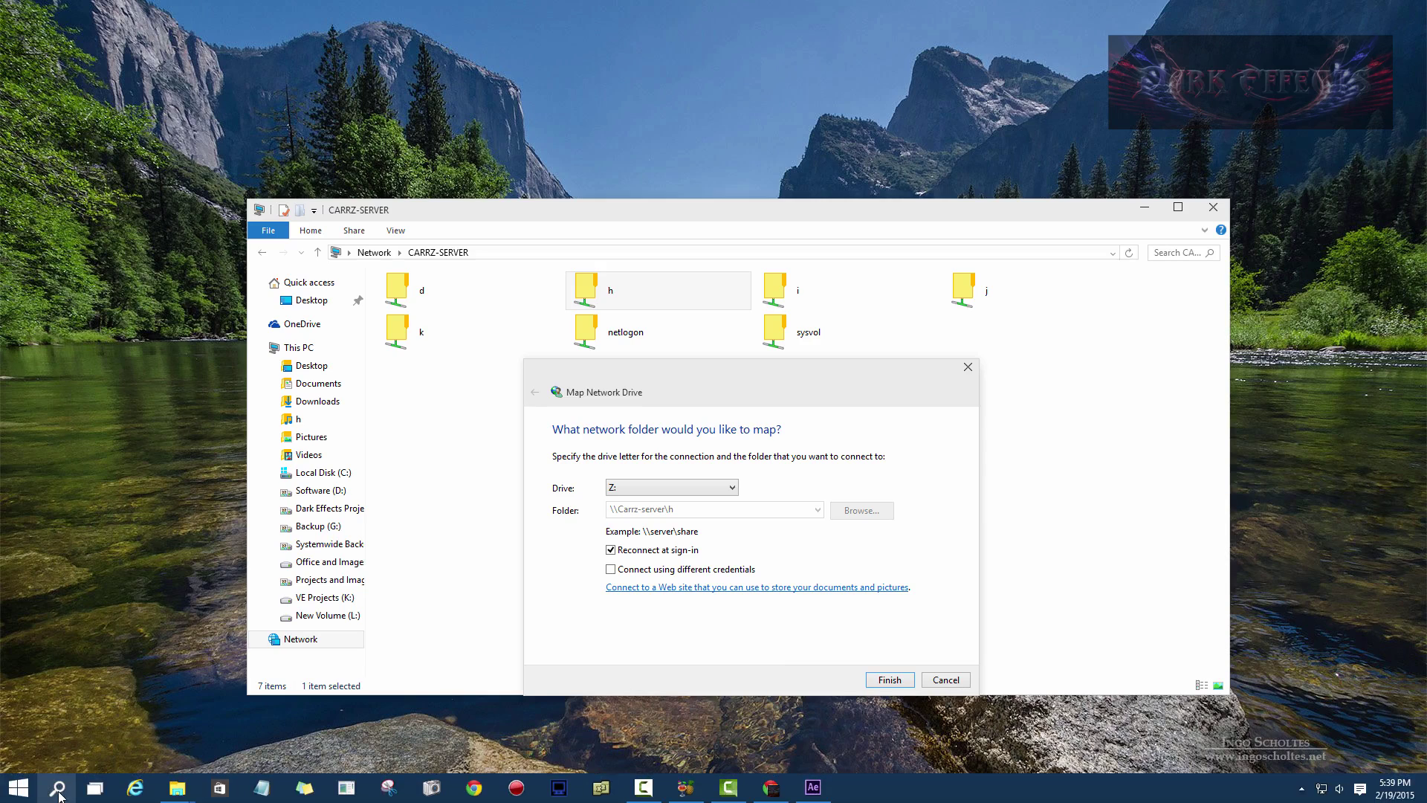
{"action": "left_click", "coordinate": [19, 788]}
{"action": "left_click", "coordinate": [44, 492]}
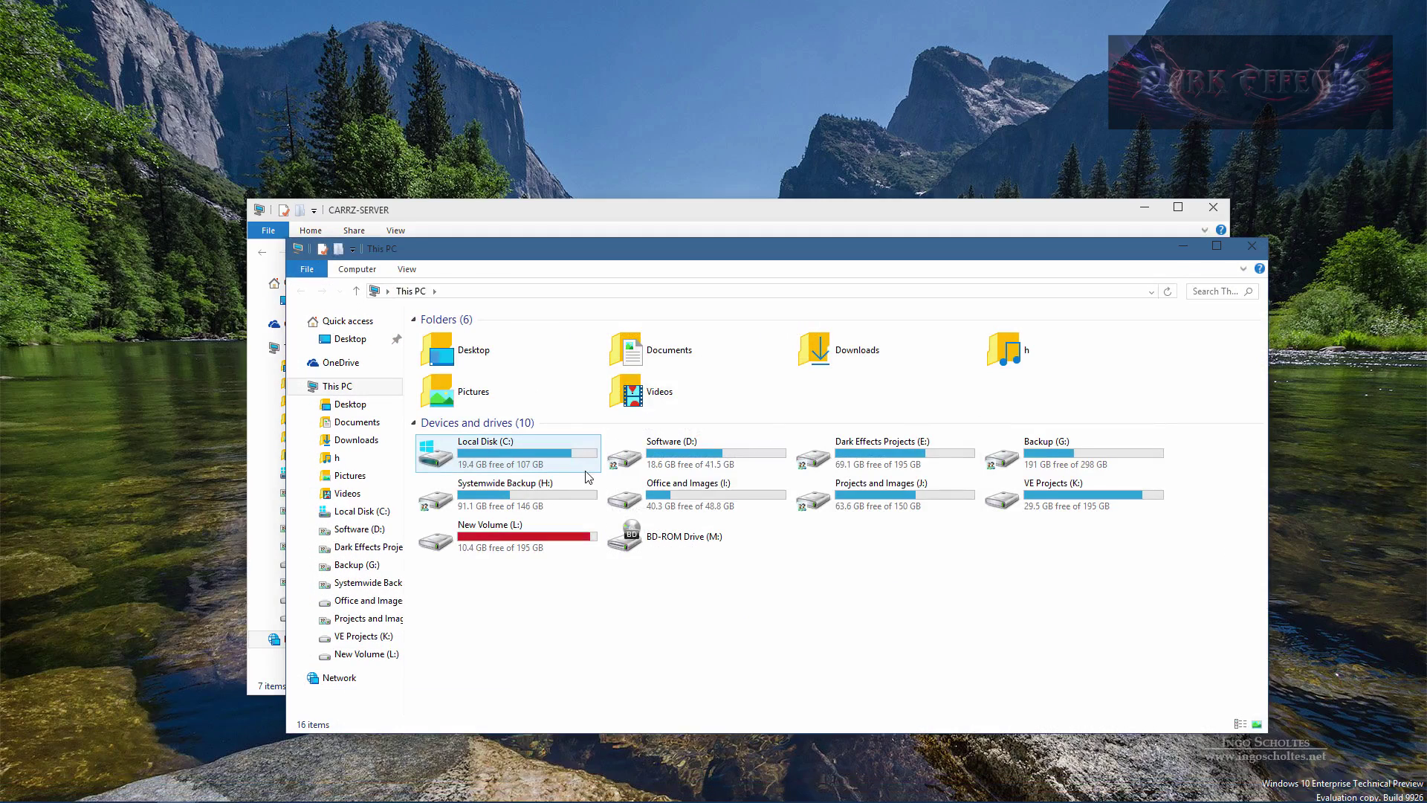
{"action": "left_click", "coordinate": [509, 459]}
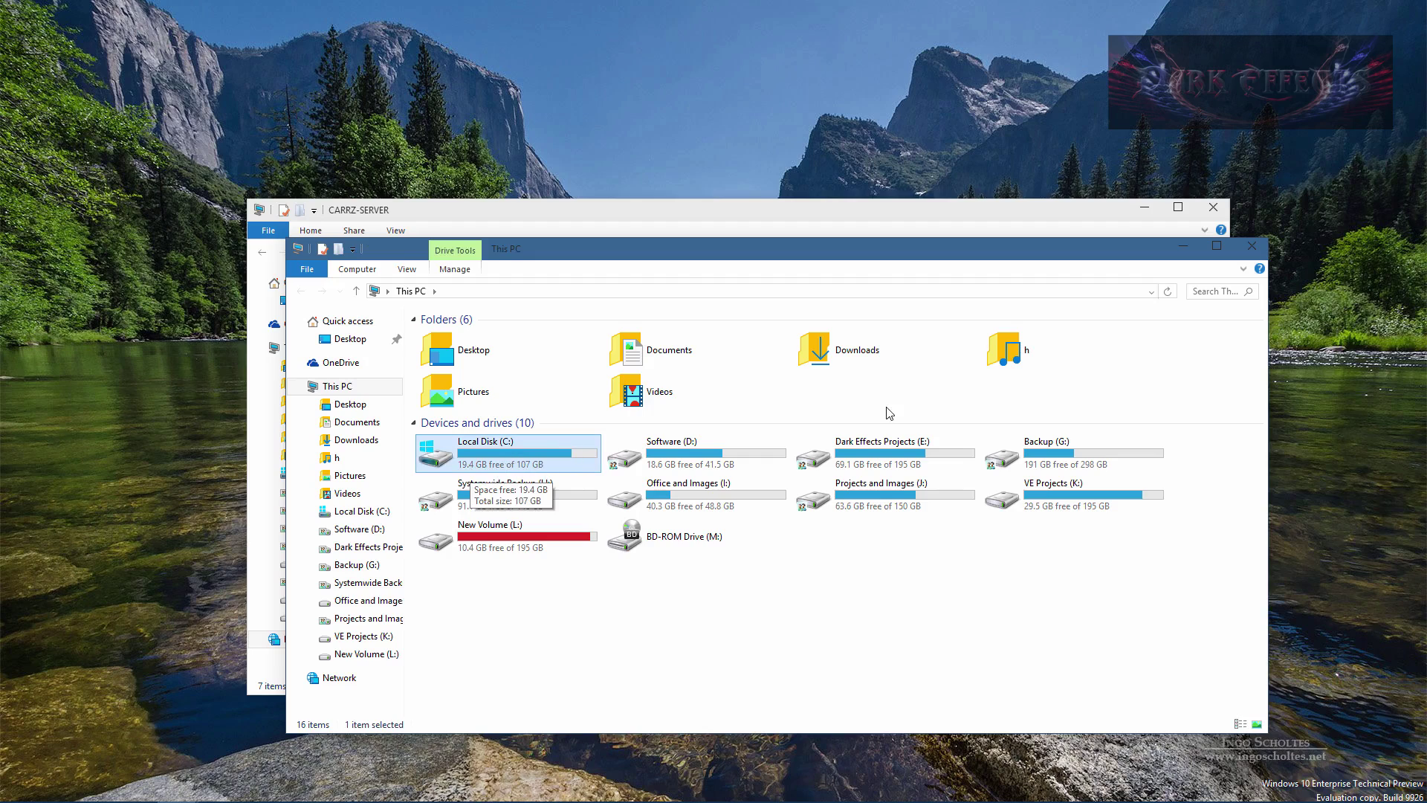
{"action": "left_click", "coordinate": [1252, 245]}
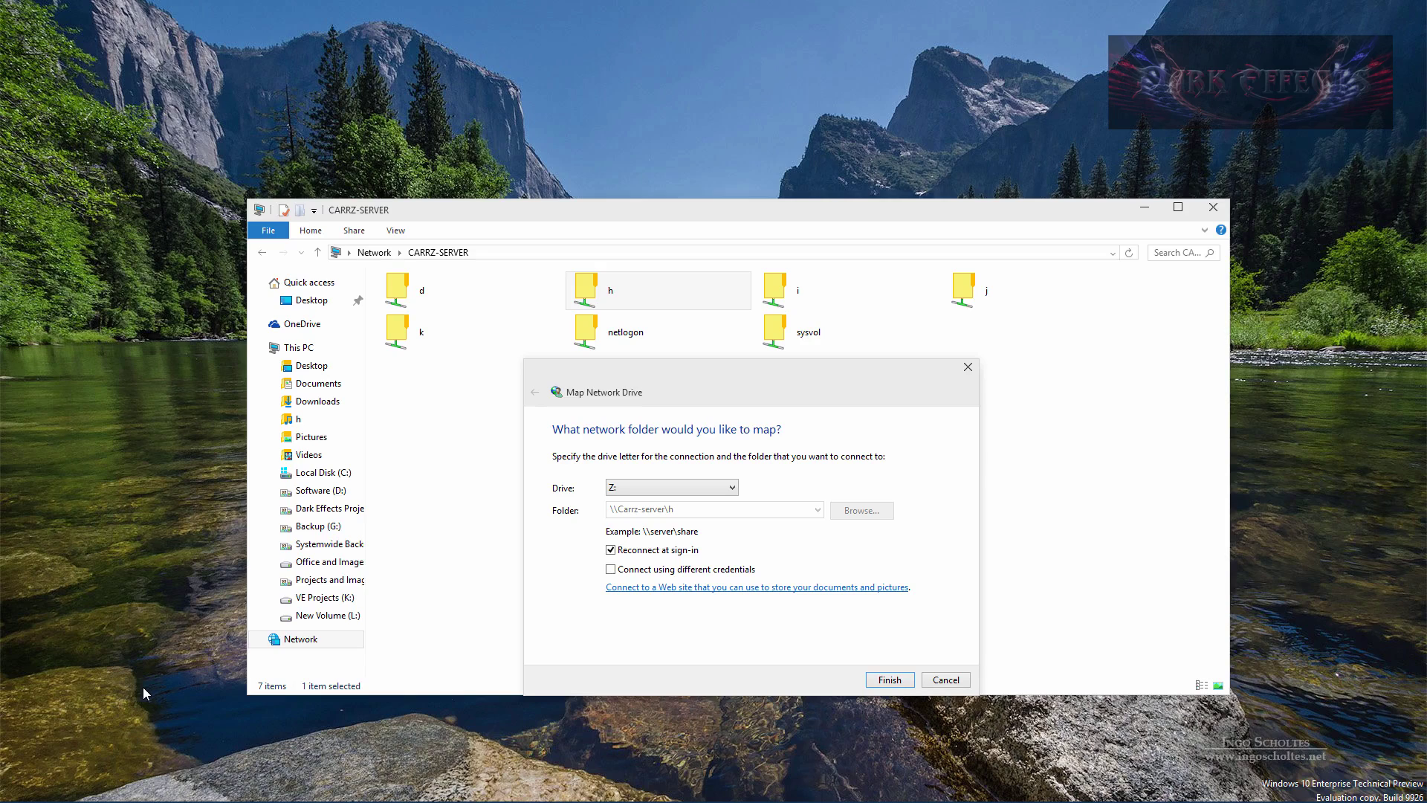
- Search Start for 'manage offline files', open it, and disable offline files
{"action": "left_click", "coordinate": [15, 795]}
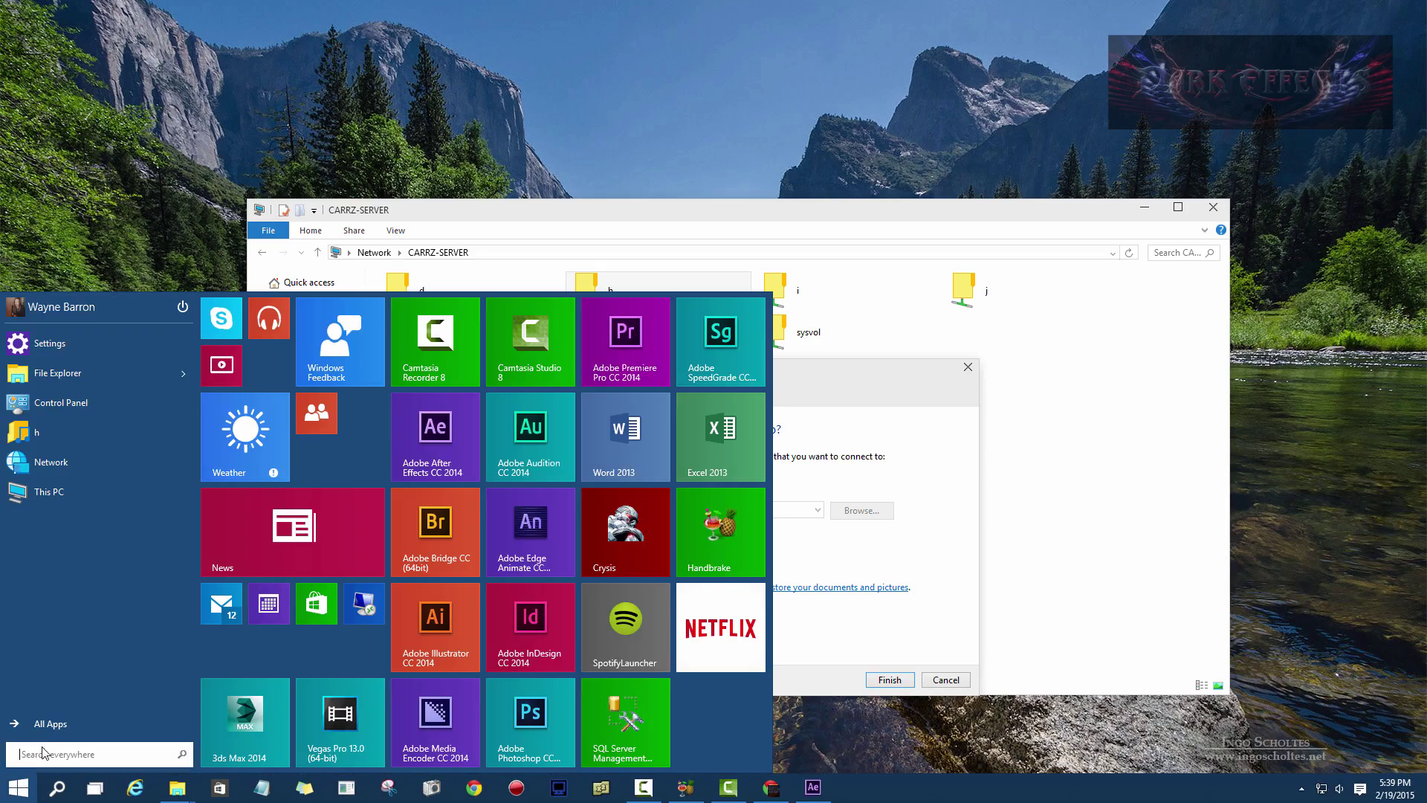
{"action": "type", "text": "mag"}
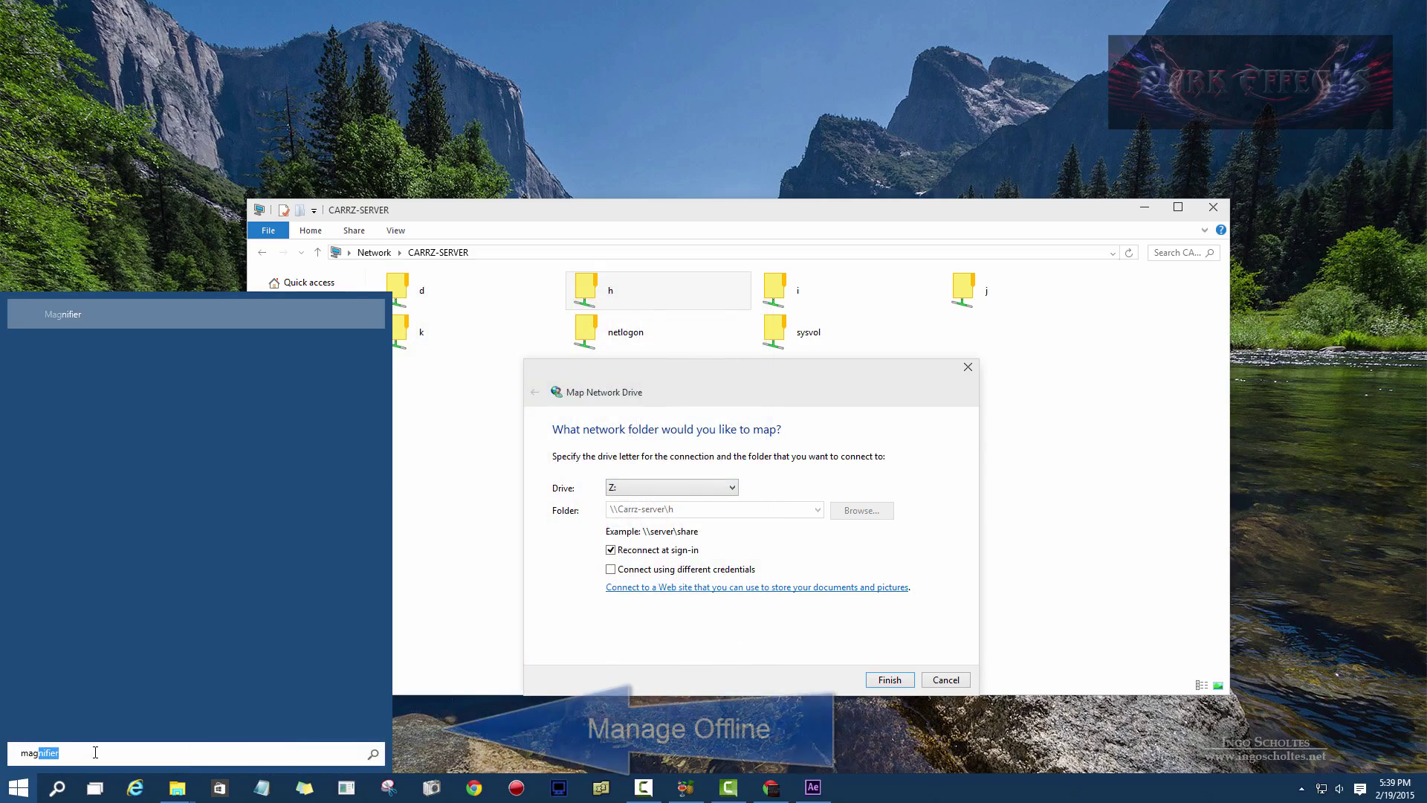
{"action": "key", "text": "BackSpace"}
{"action": "type", "text": "nage"}
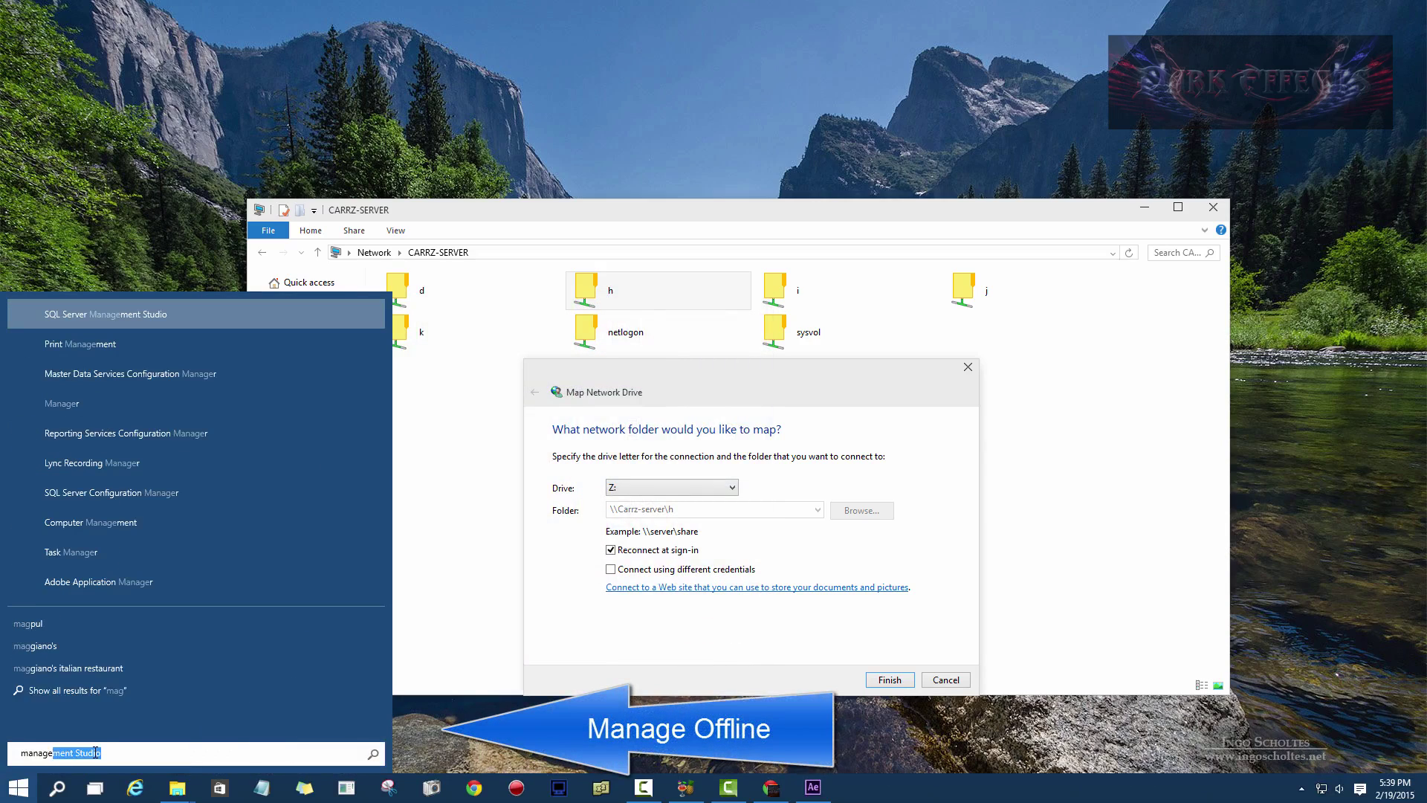
{"action": "type", "text": " offliner"}
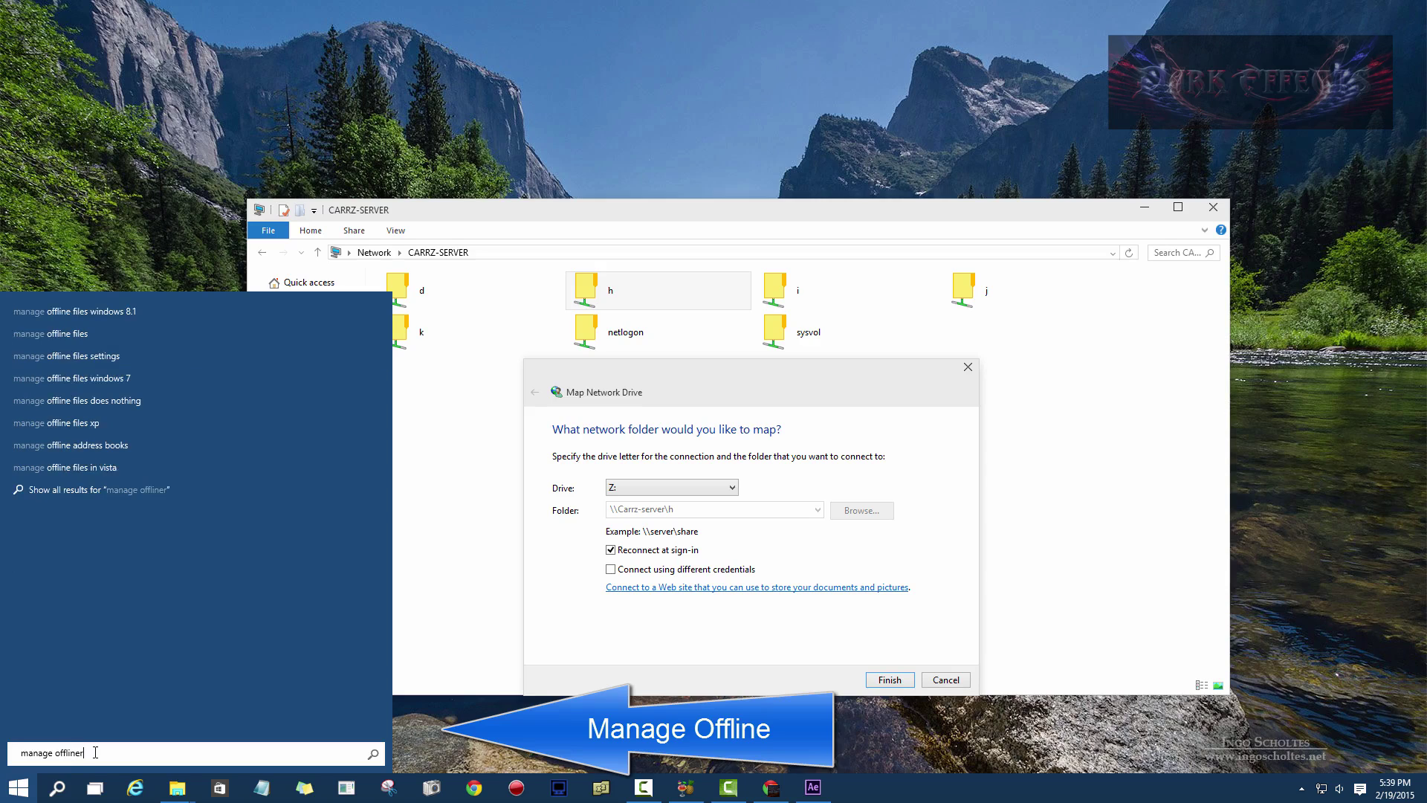
{"action": "key", "text": "BackSpace"}
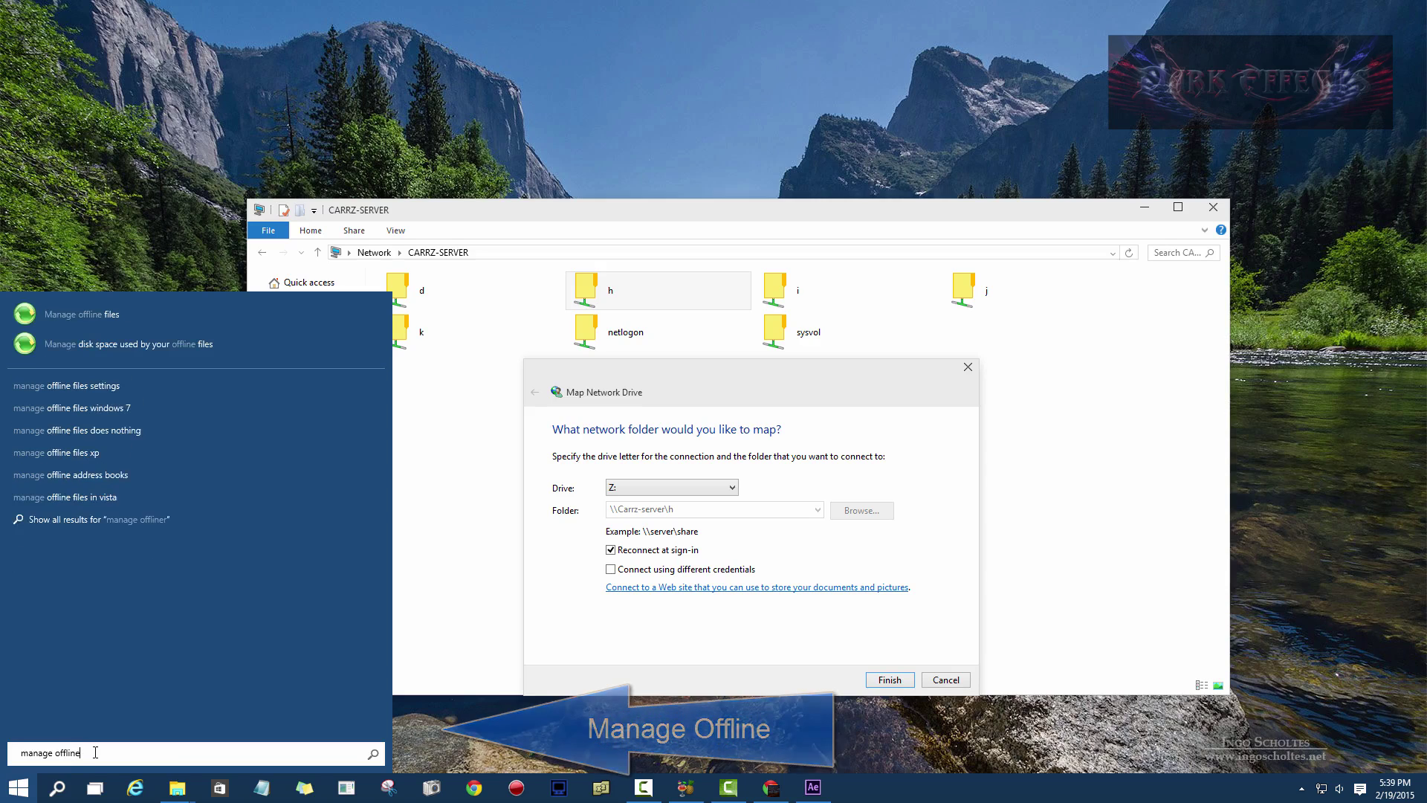
{"action": "left_click", "coordinate": [87, 314]}
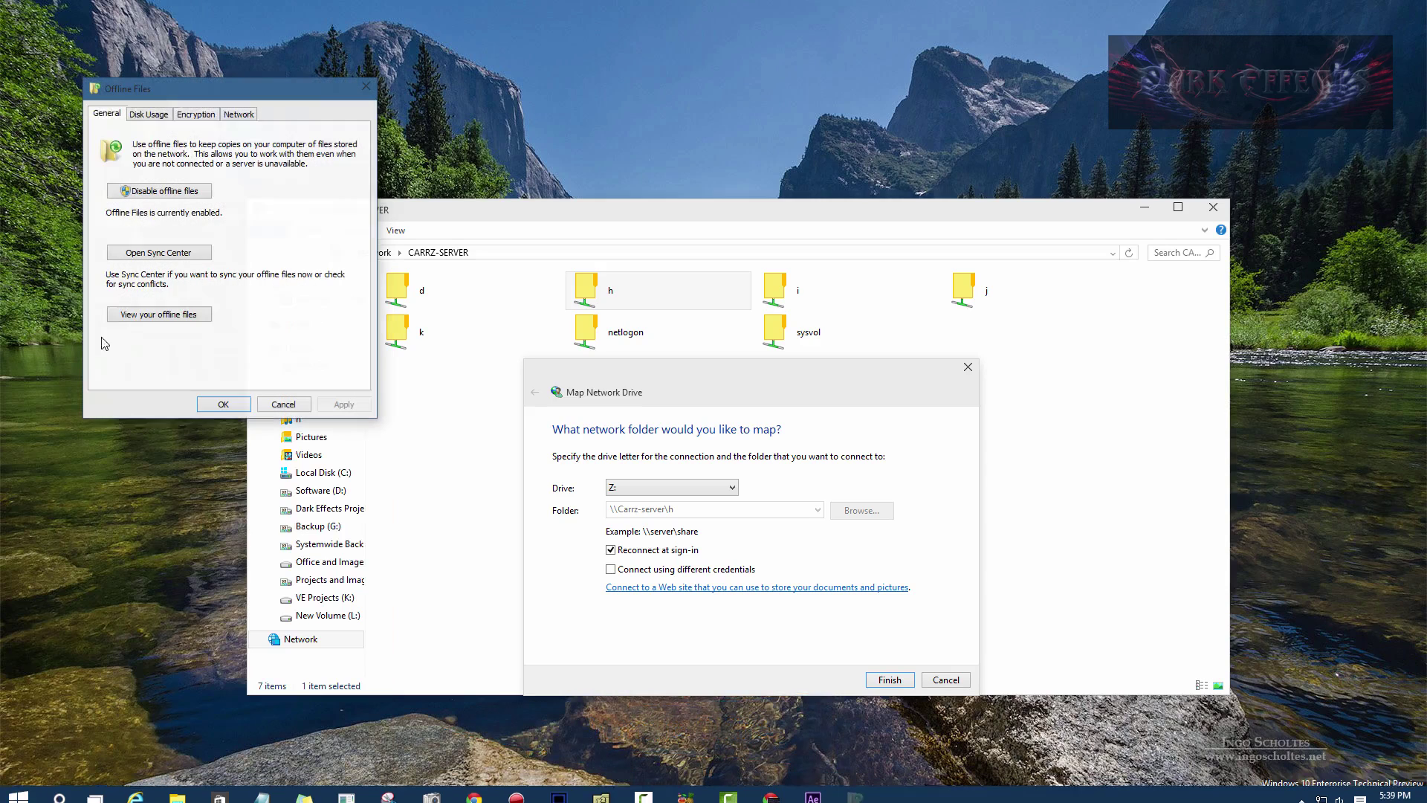
{"action": "left_click_drag", "start_coordinate": [237, 97], "coordinate": [221, 302]}
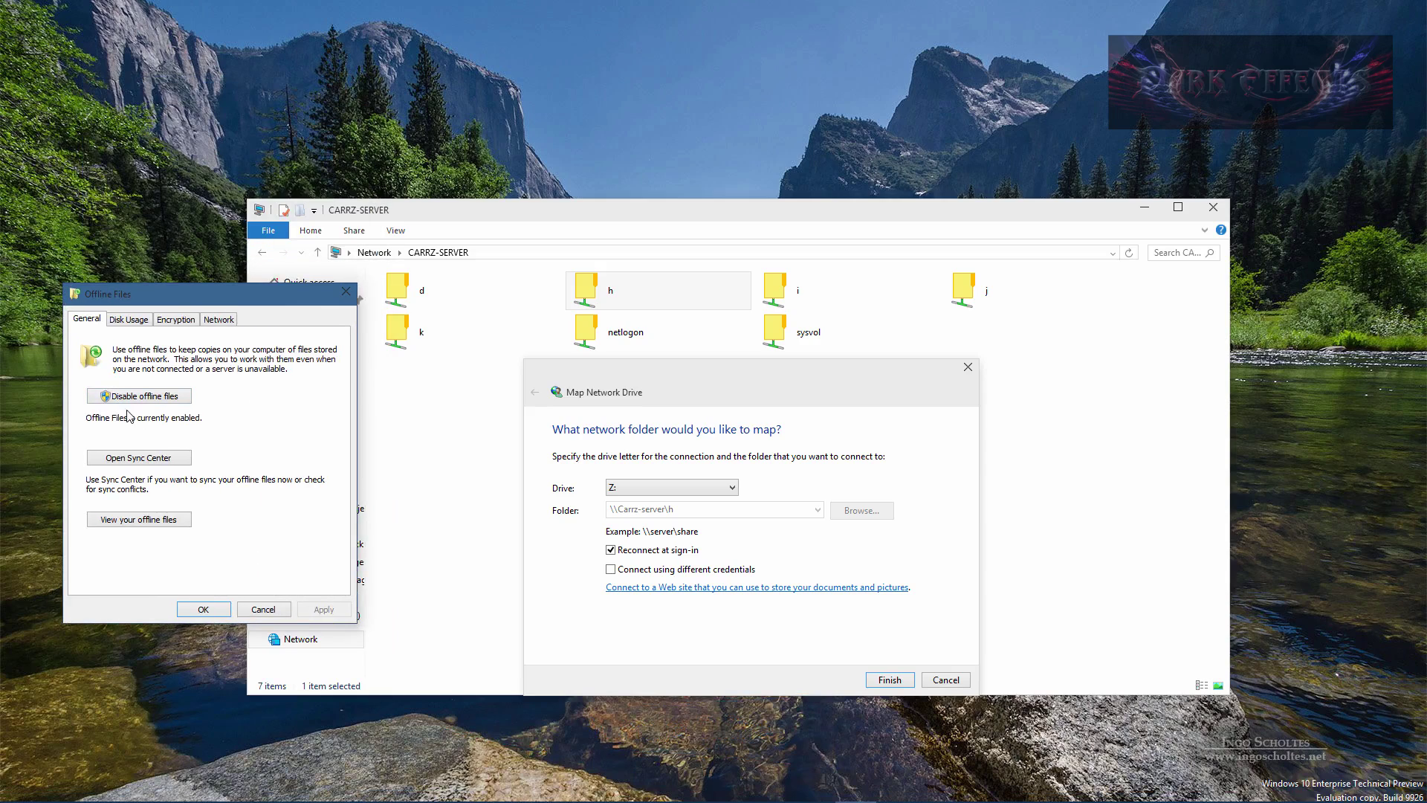
{"action": "left_click", "coordinate": [148, 397]}
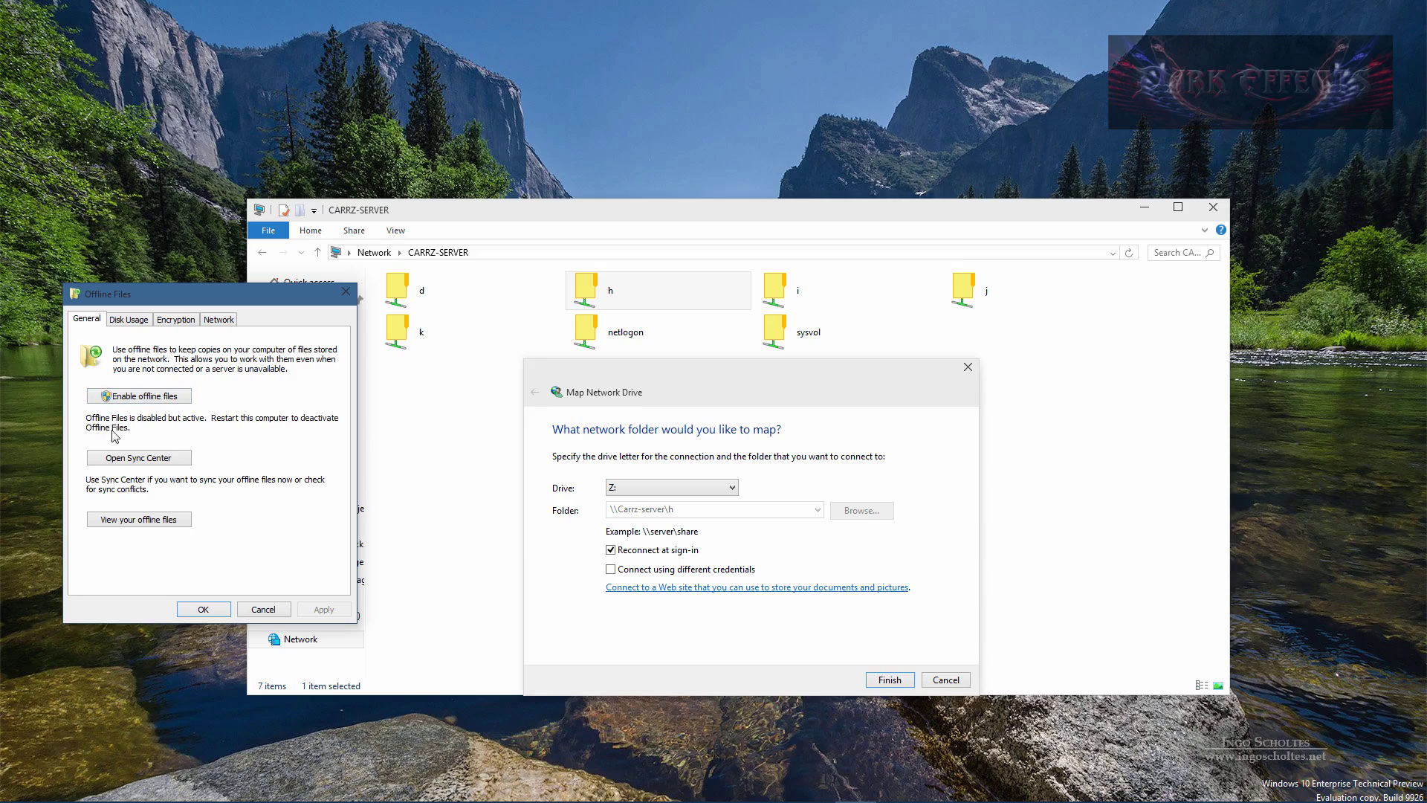
- Confirm the disabled Offline Files setting with OK and move the restart prompt aside
{"action": "left_click", "coordinate": [202, 610]}
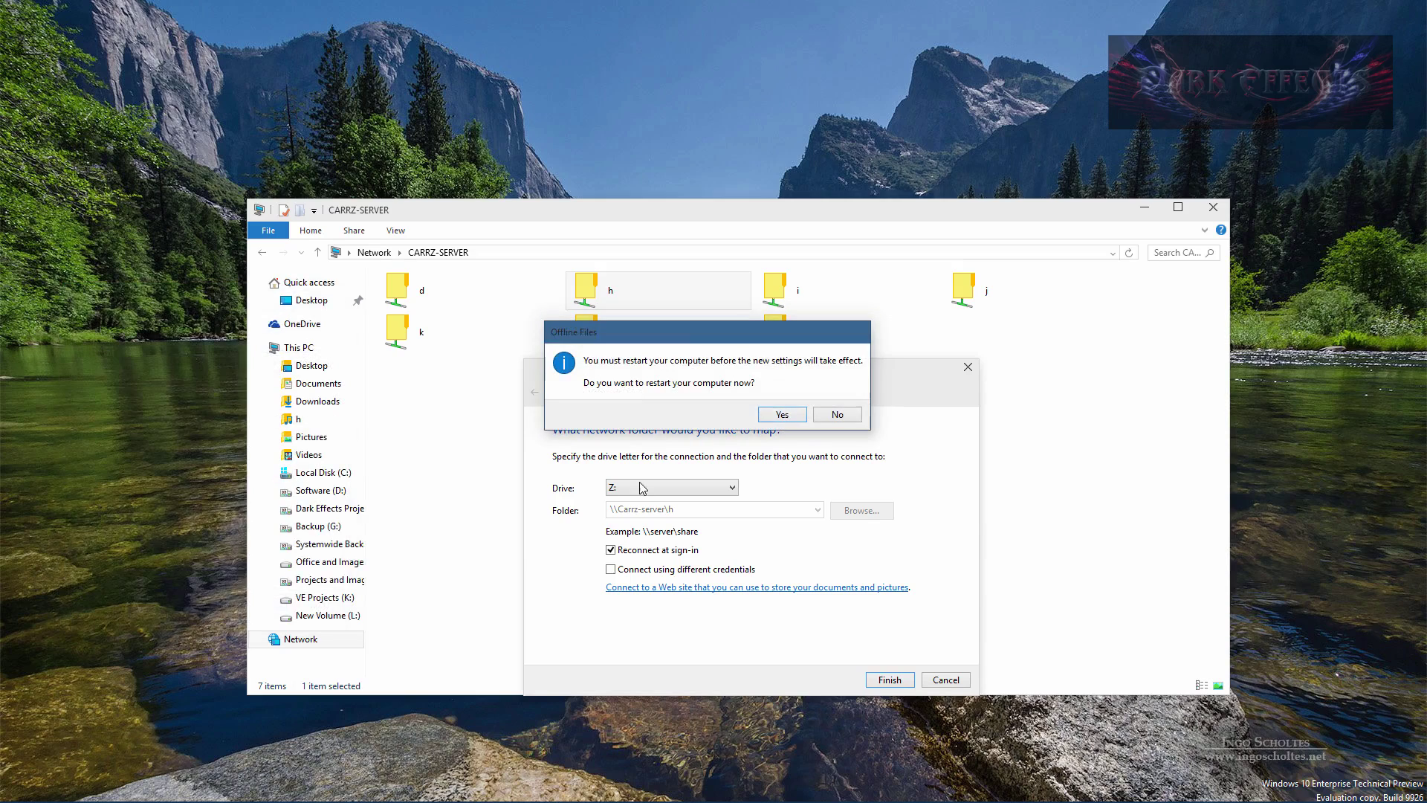
{"action": "left_click_drag", "start_coordinate": [777, 336], "coordinate": [1034, 316]}
{"action": "left_click_drag", "start_coordinate": [1020, 255], "coordinate": [821, 153]}
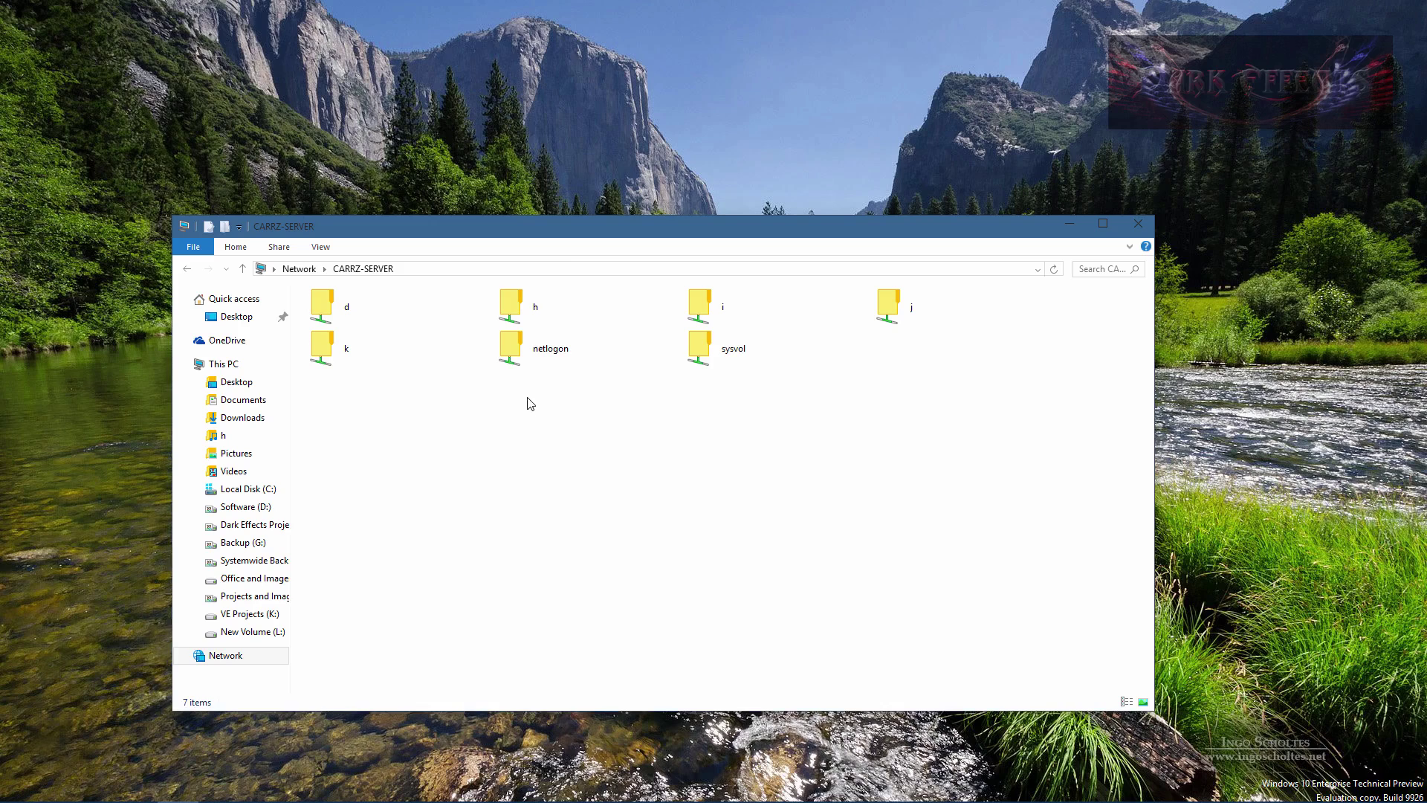
- Reopen Map network drive for CARRZ-SERVER's h share, offering Z: as the drive letter
{"action": "right_click", "coordinate": [538, 310]}
{"action": "key", "text": "Escape"}
{"action": "left_click", "coordinate": [529, 309]}
{"action": "right_click", "coordinate": [529, 309]}
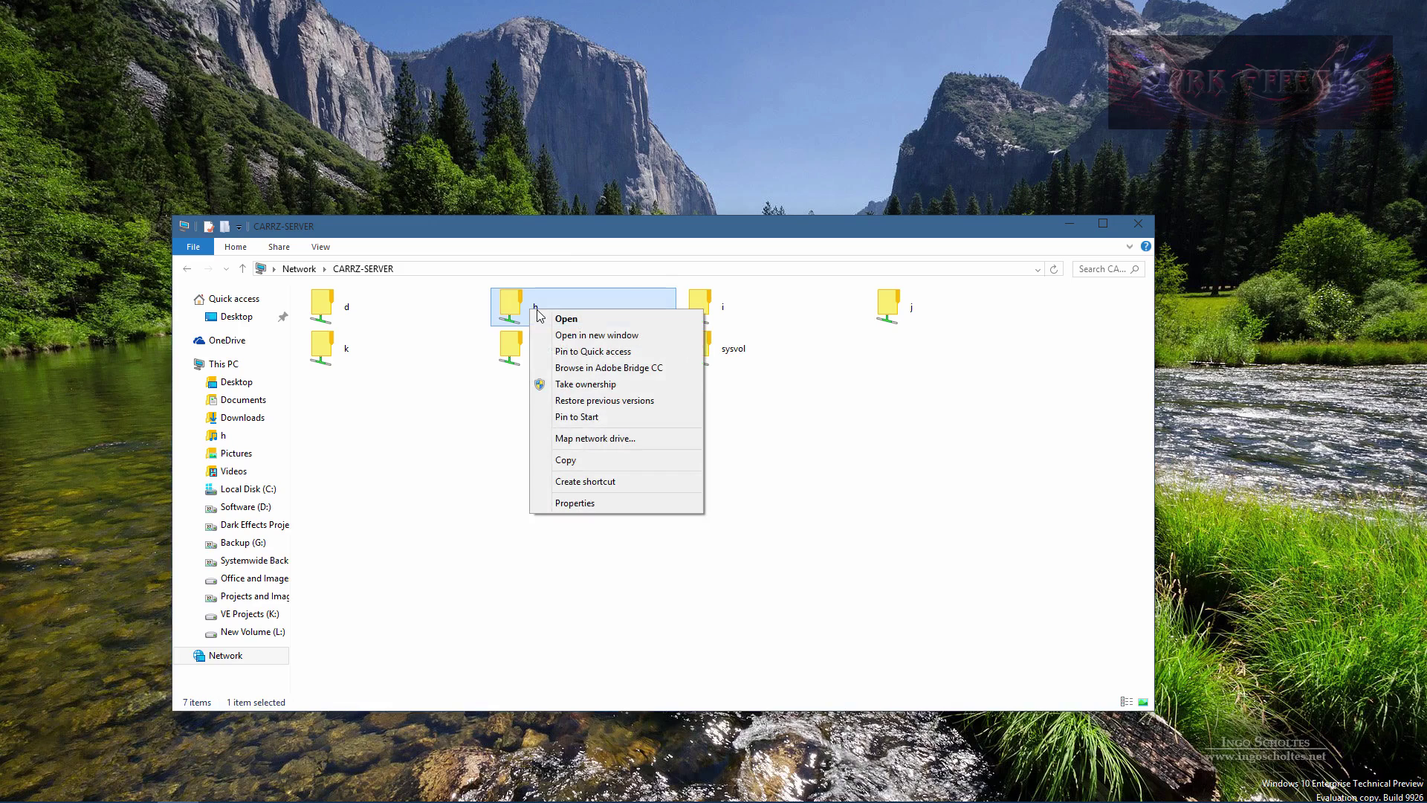
{"action": "left_click", "coordinate": [593, 440]}
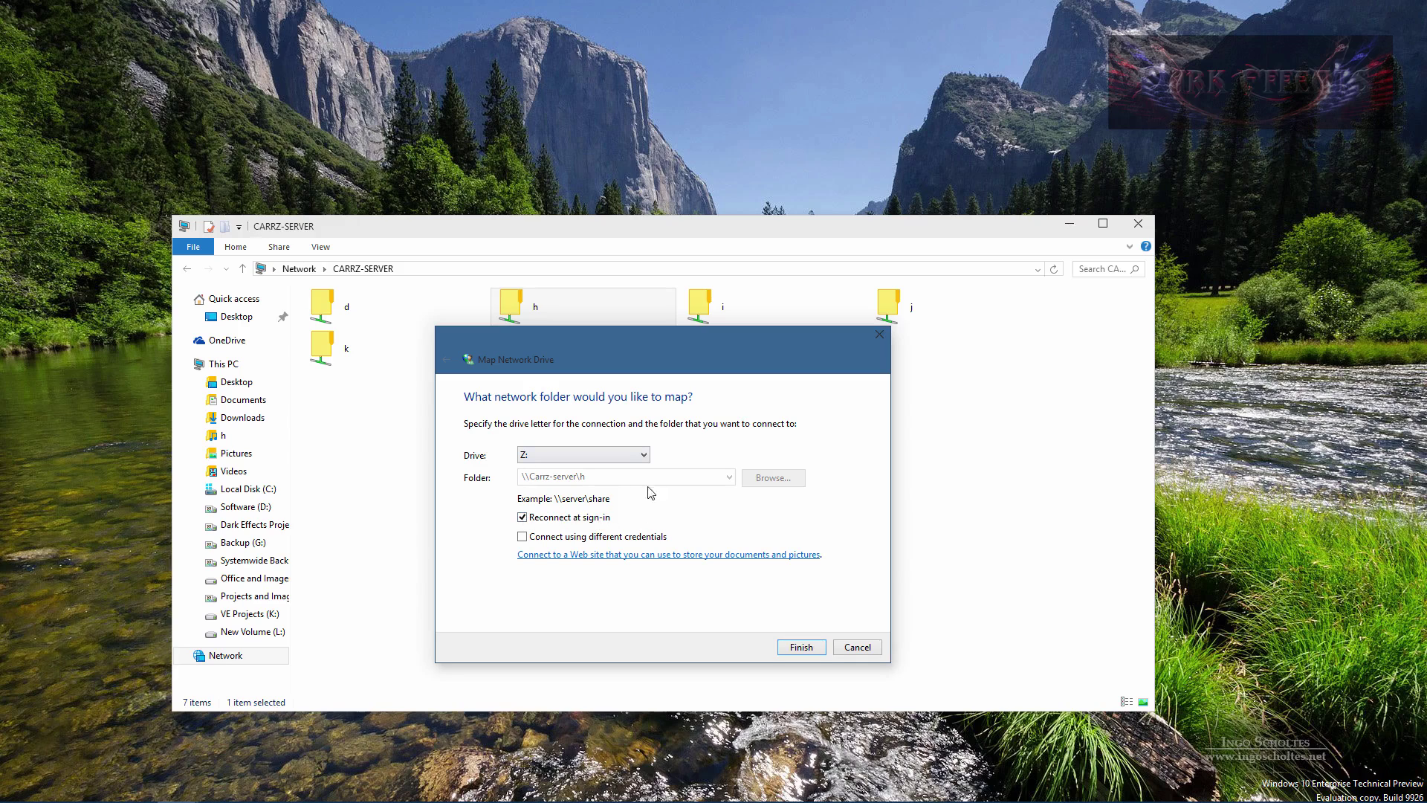
- Finish mapping \\Carrz-server\h as Z:, move the new Z: window, and bring up Start
{"action": "left_click", "coordinate": [802, 649]}
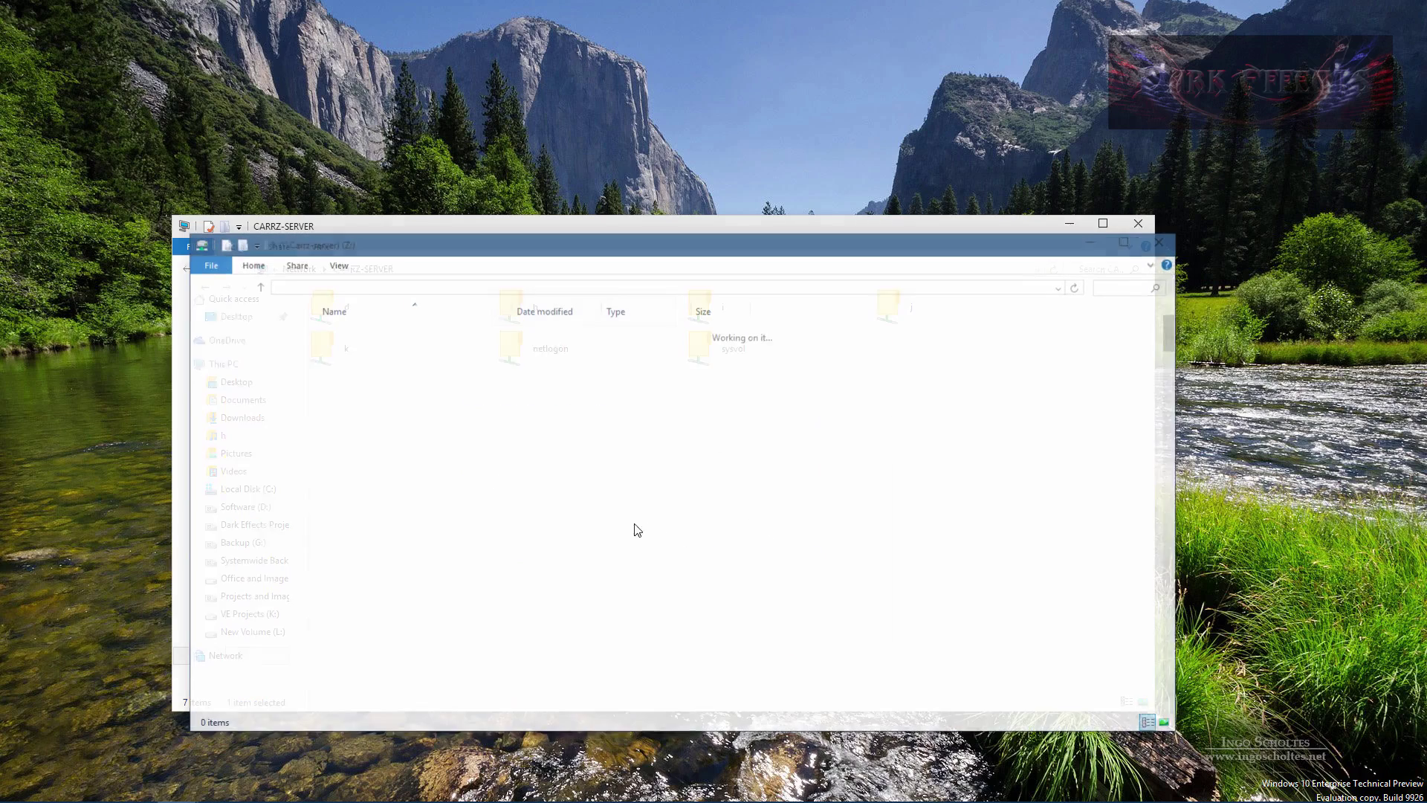
{"action": "left_click_drag", "start_coordinate": [542, 255], "coordinate": [690, 272]}
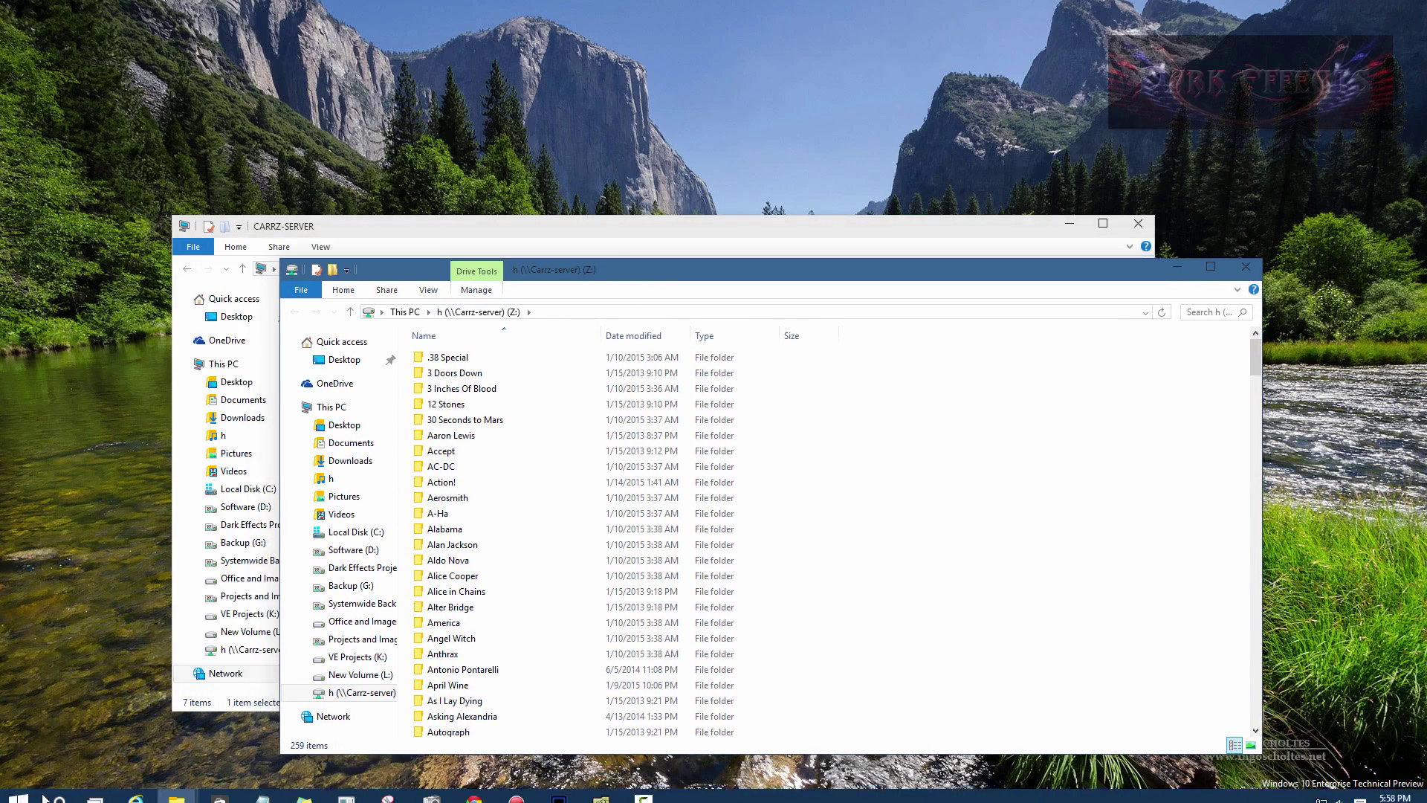
{"action": "left_click", "coordinate": [25, 793]}
{"action": "left_click", "coordinate": [30, 479]}
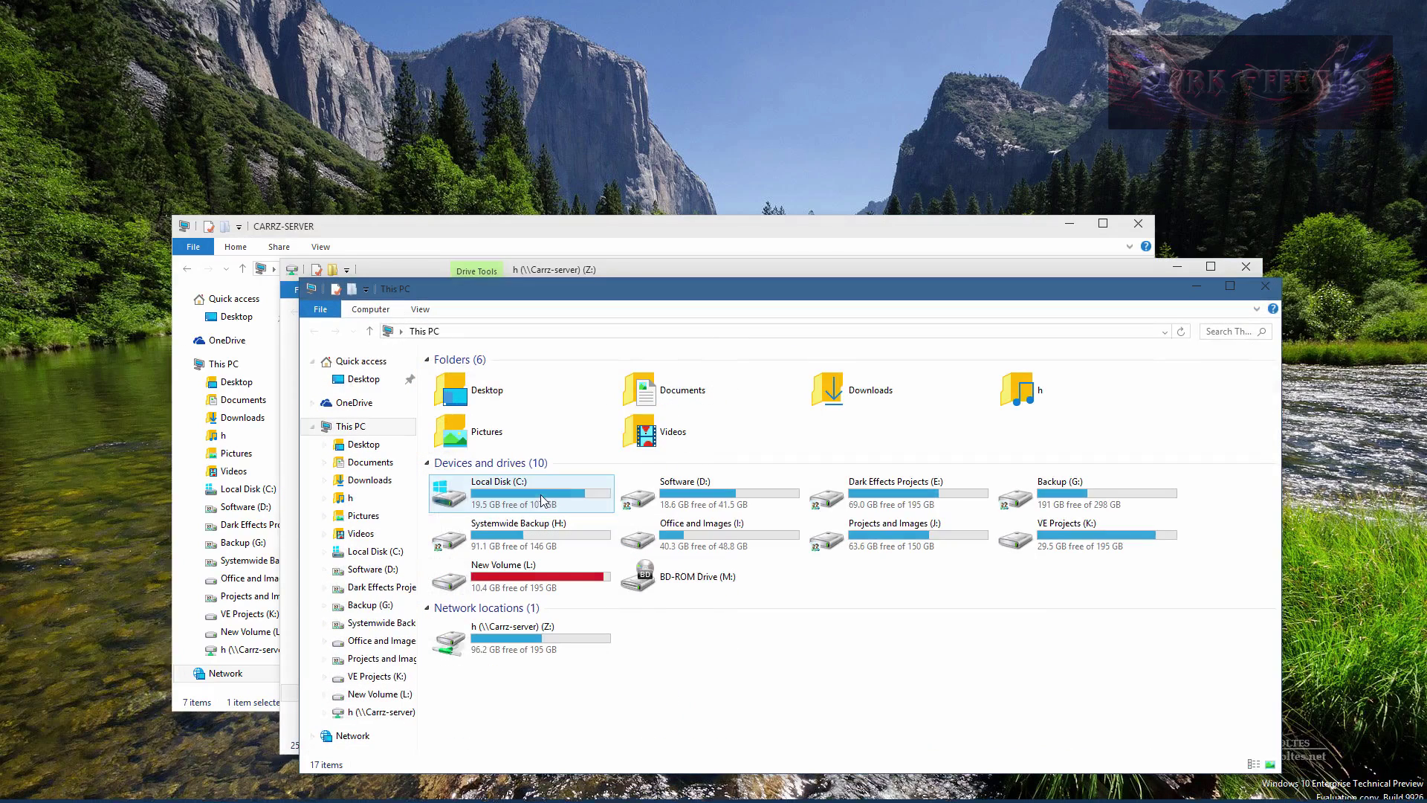